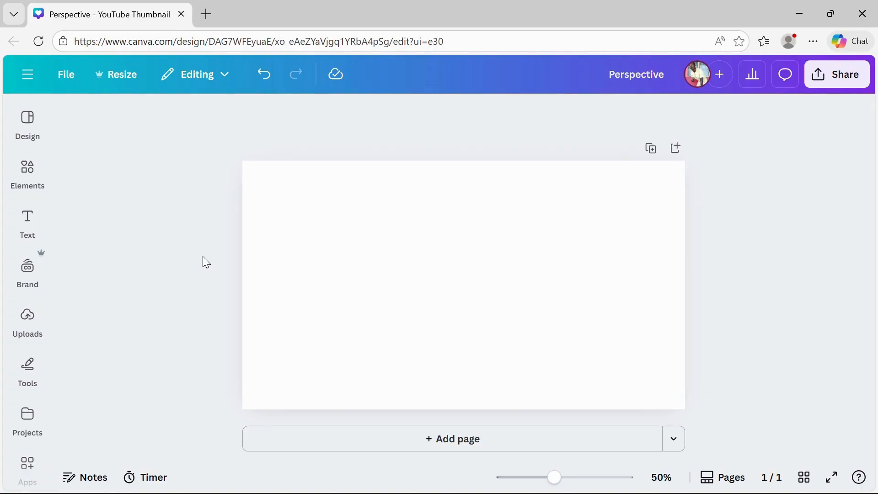
Set the page background colour to bright red
click(428, 323)
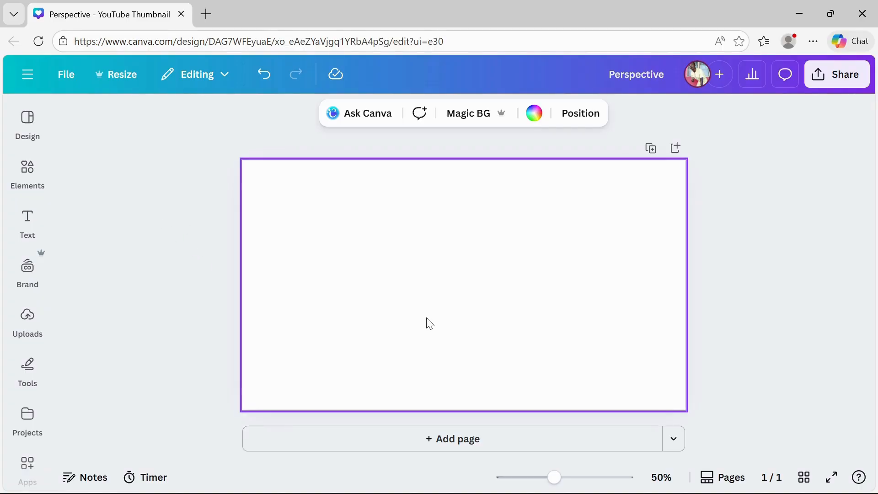
click(534, 113)
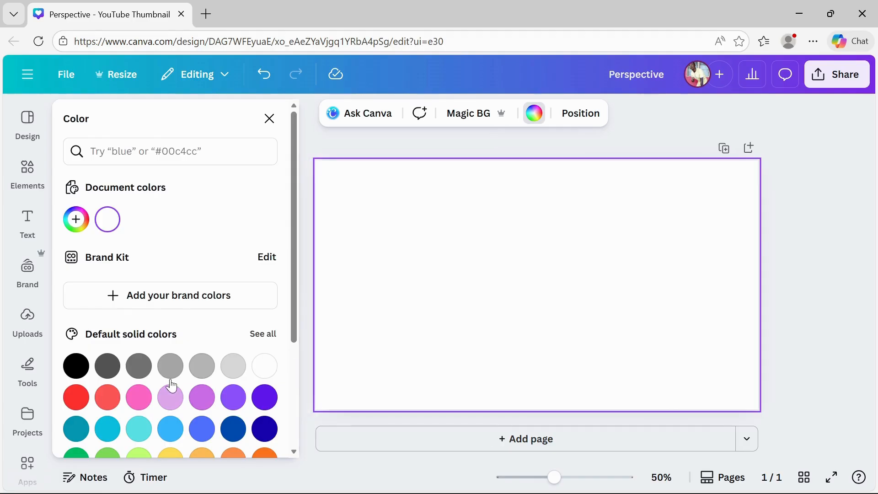
click(76, 397)
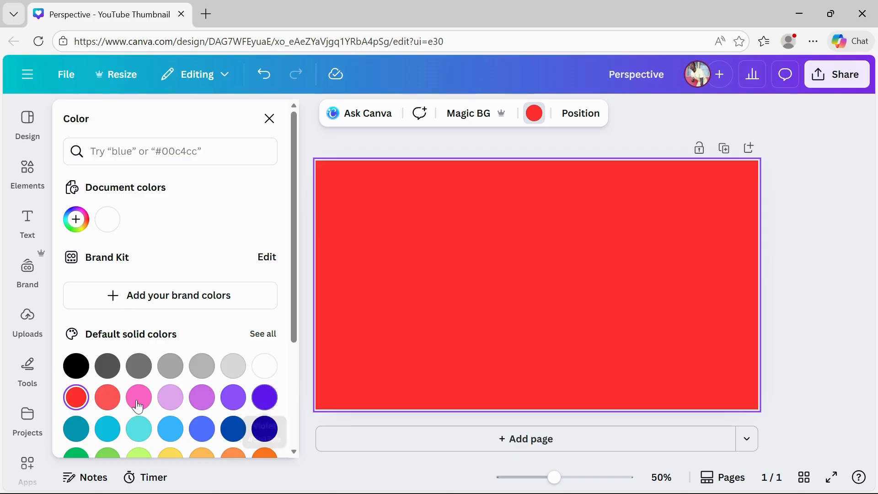
click(270, 119)
Search the elements library for Background effect
click(45, 174)
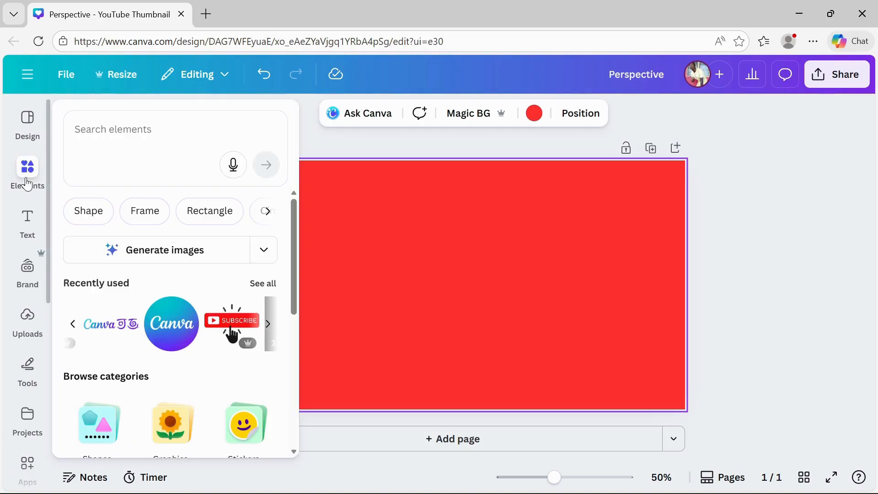
click(143, 131)
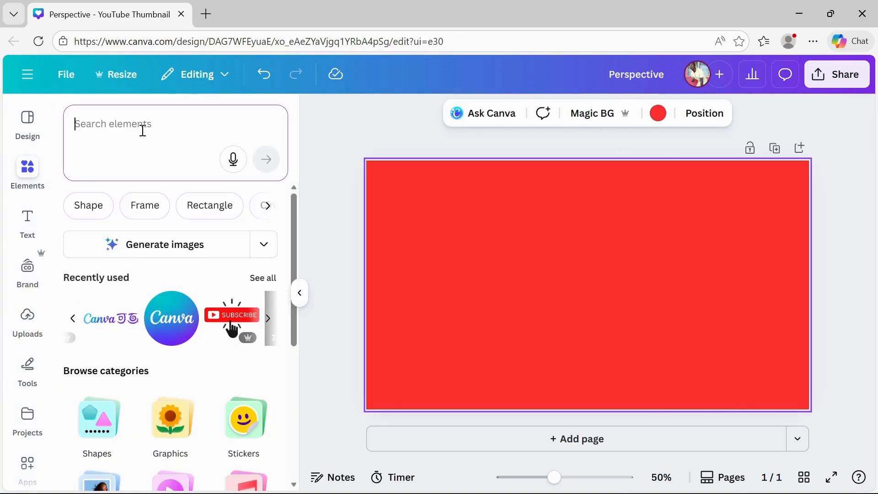
text(backgro)
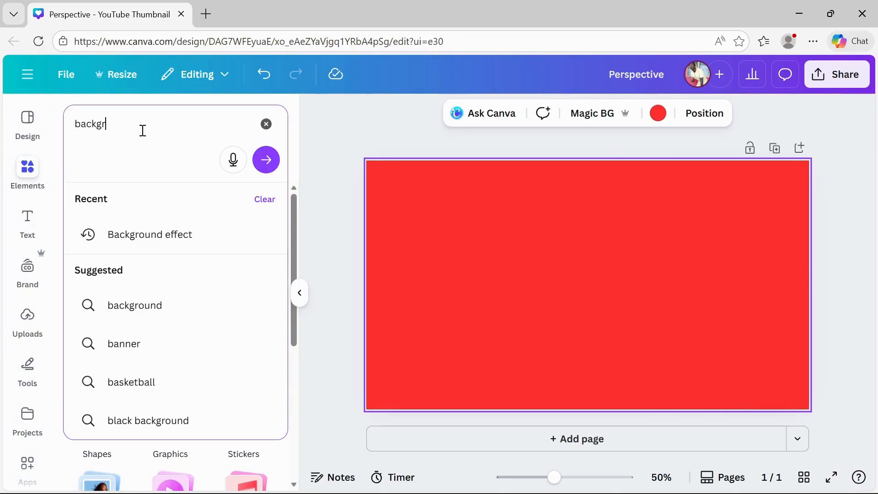
click(141, 226)
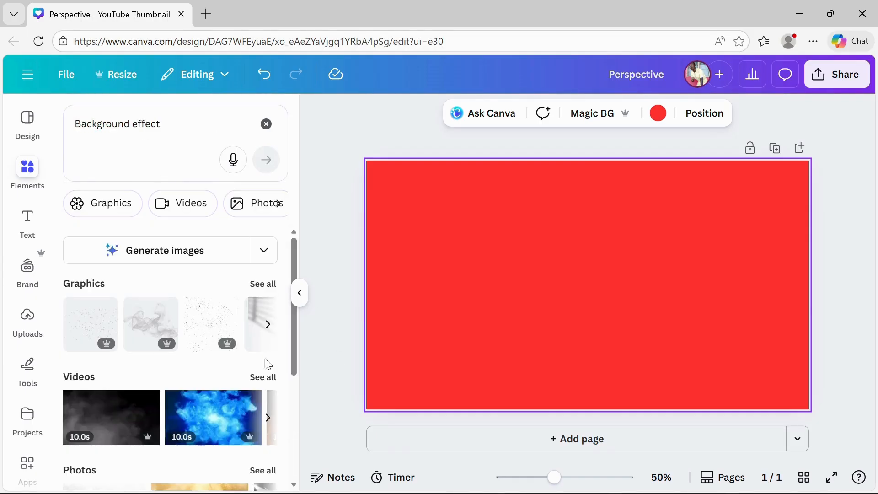
Browse through the Background effect graphics results
scroll(243, 329, right, 5)
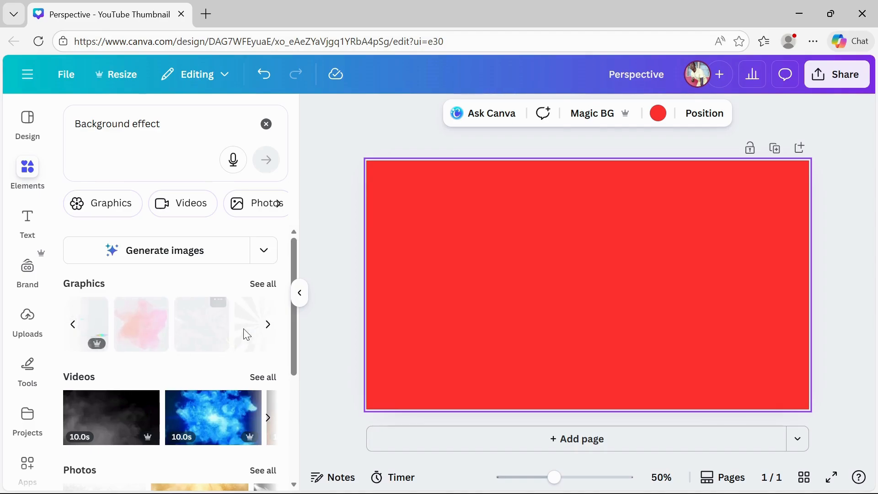
scroll(247, 335, left, 5)
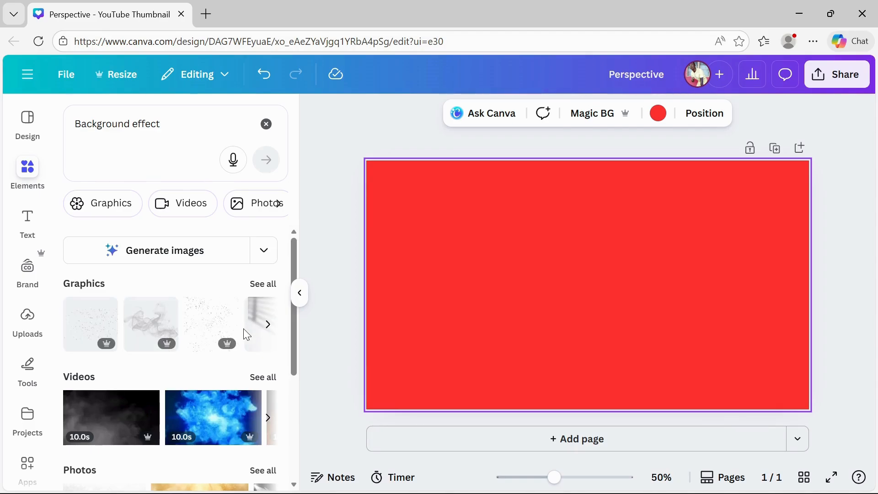
scroll(177, 418, down, 4)
scroll(177, 418, up, 4)
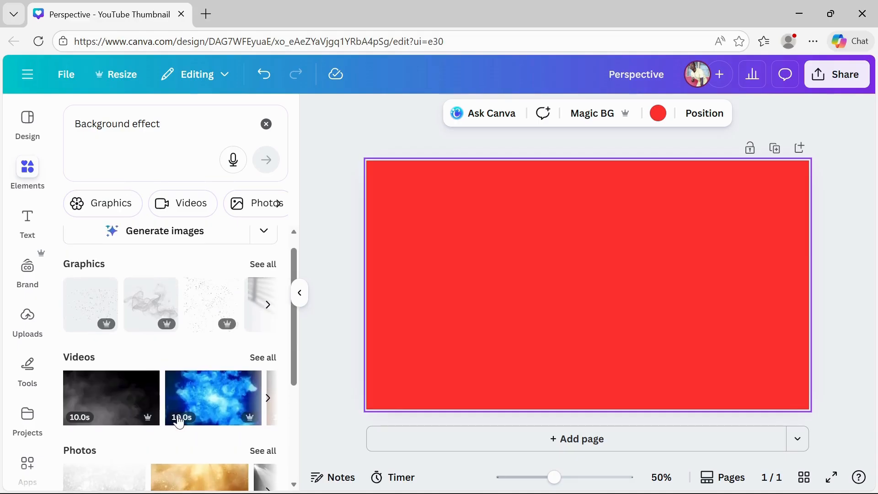
scroll(209, 329, right, 4)
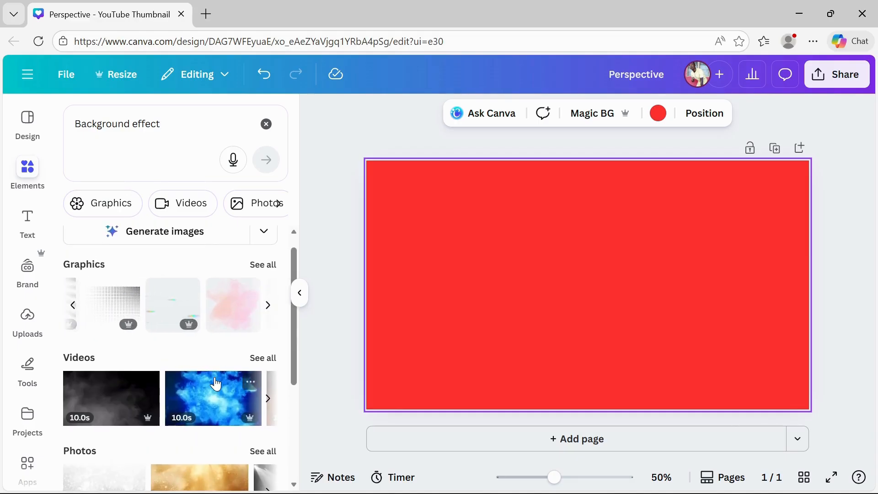
scroll(219, 303, right, 8)
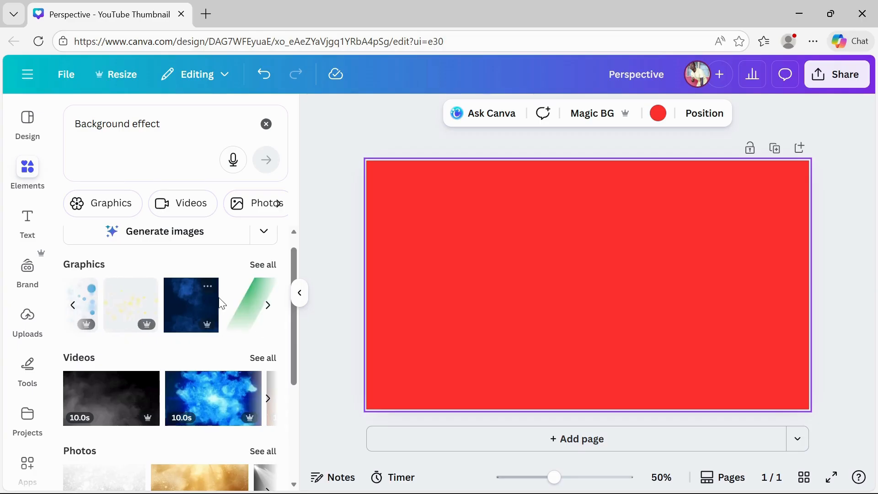
scroll(221, 304, right, 4)
scroll(222, 304, right, 8)
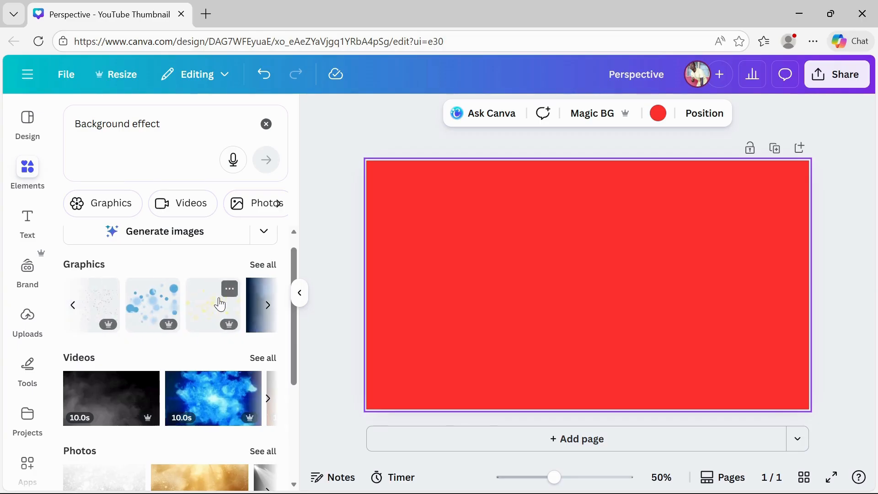
scroll(221, 304, right, 6)
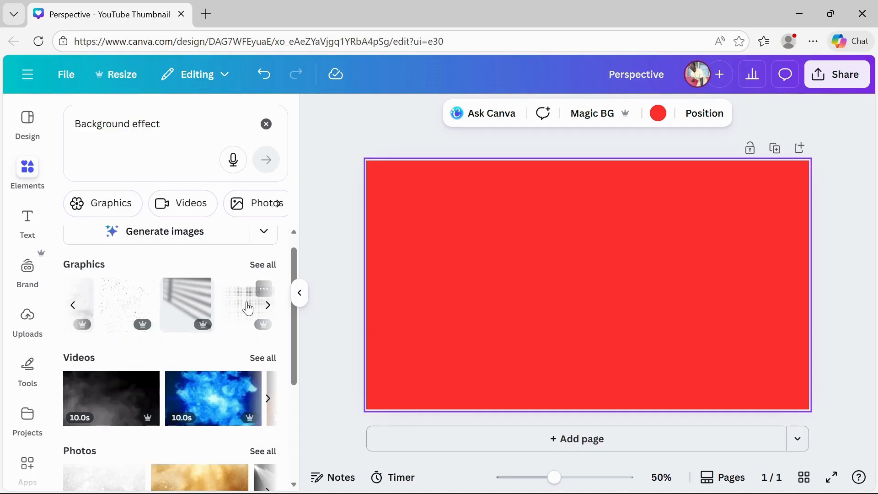
Add the halftone dot graphic and enlarge it to cover most of the page from the right edge
click(247, 307)
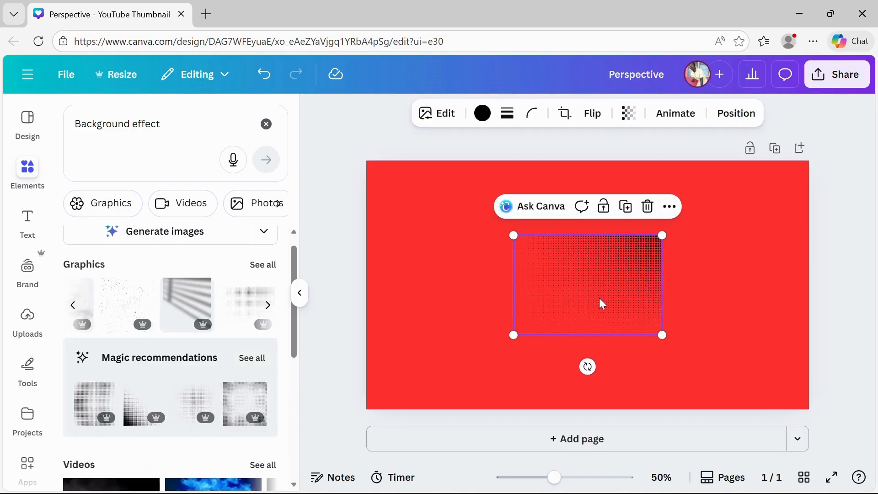
drag(603, 304, 746, 225)
drag(660, 260, 421, 386)
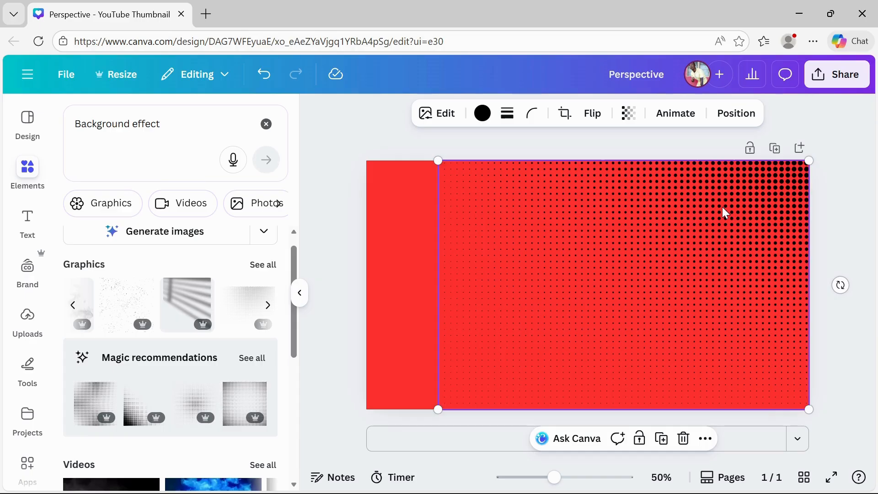
Recolour the halftone dots to the light red swatch
click(491, 115)
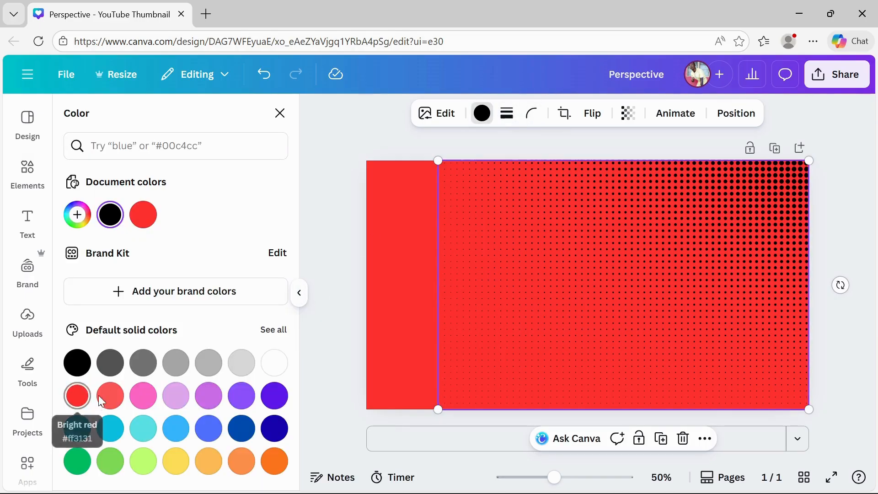
click(108, 403)
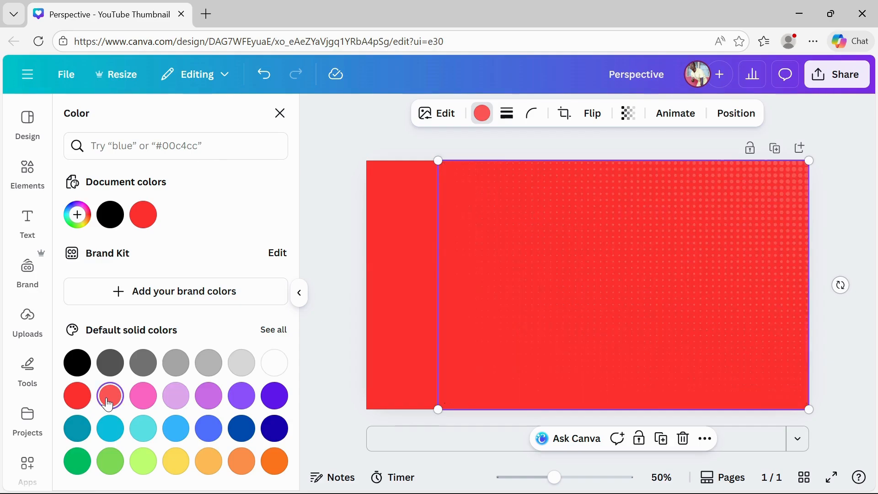
click(241, 462)
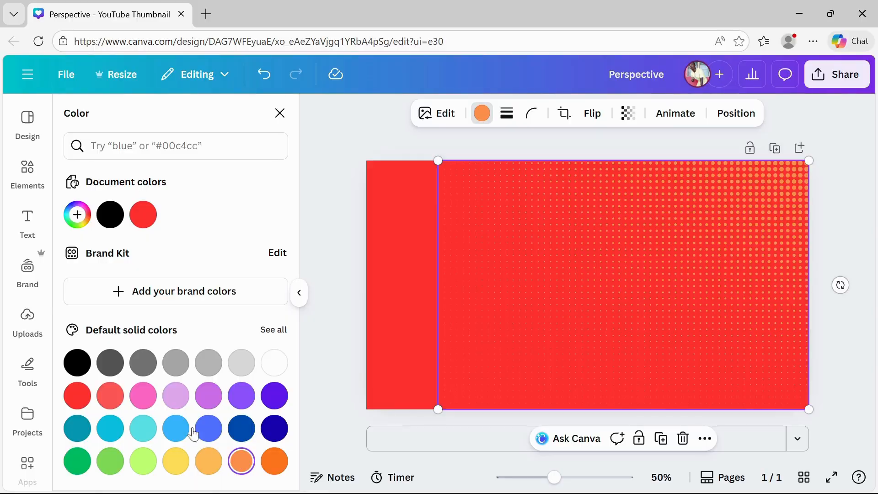
click(110, 399)
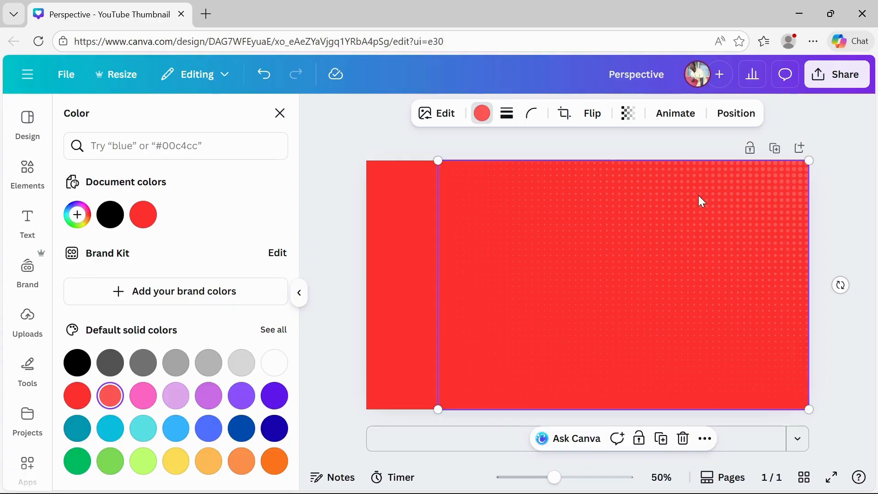
Duplicate the halftone graphic and shift the copy slightly left
right_click(674, 207)
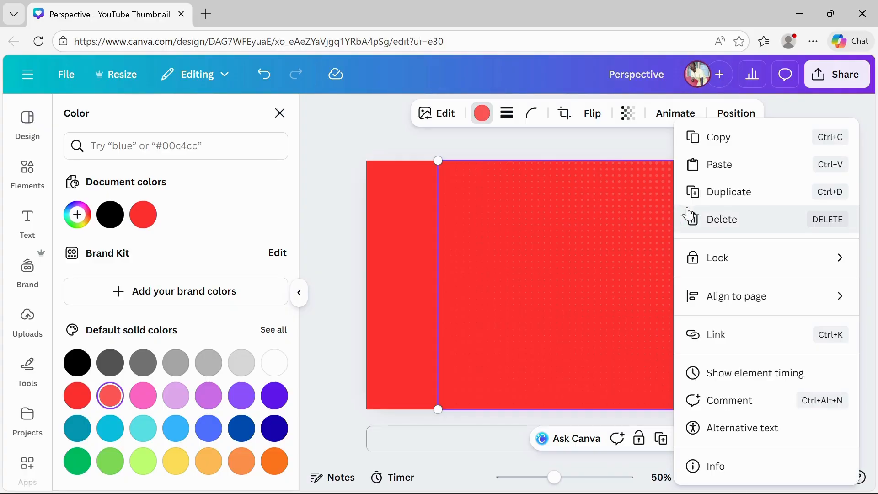
click(741, 192)
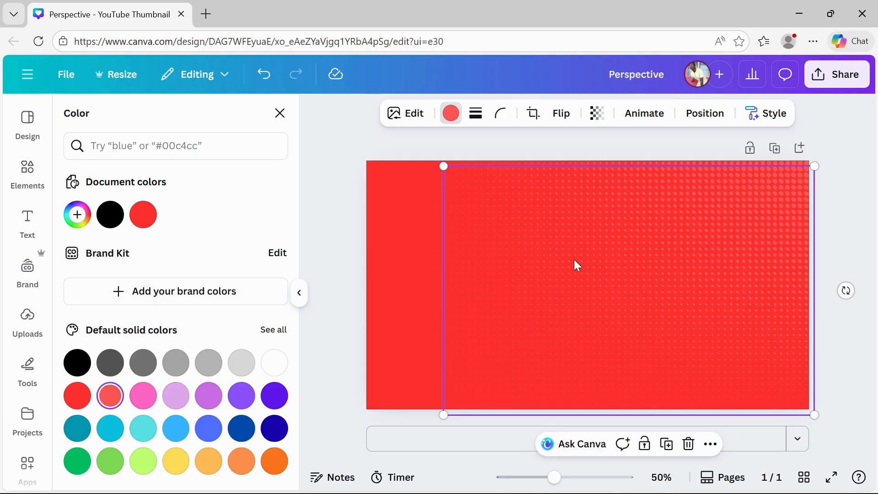
drag(657, 231, 623, 232)
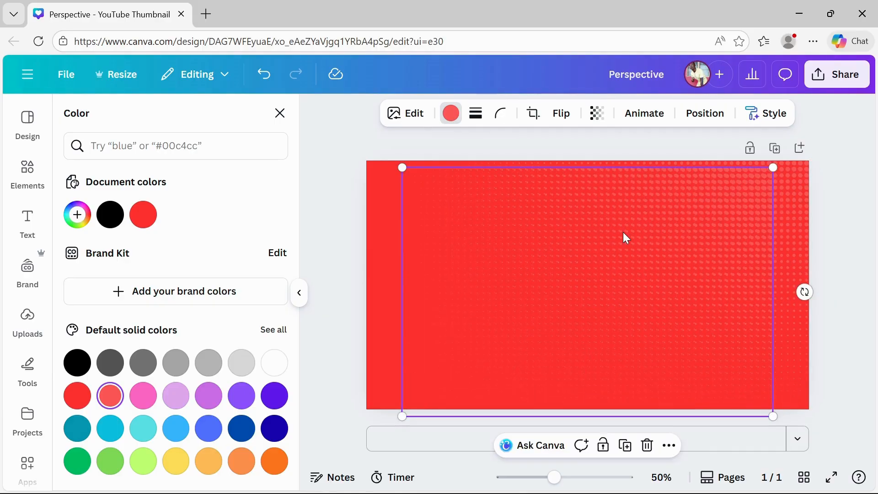
Flip the copied halftone graphic vertically and move it flush with the page's left edge
click(559, 115)
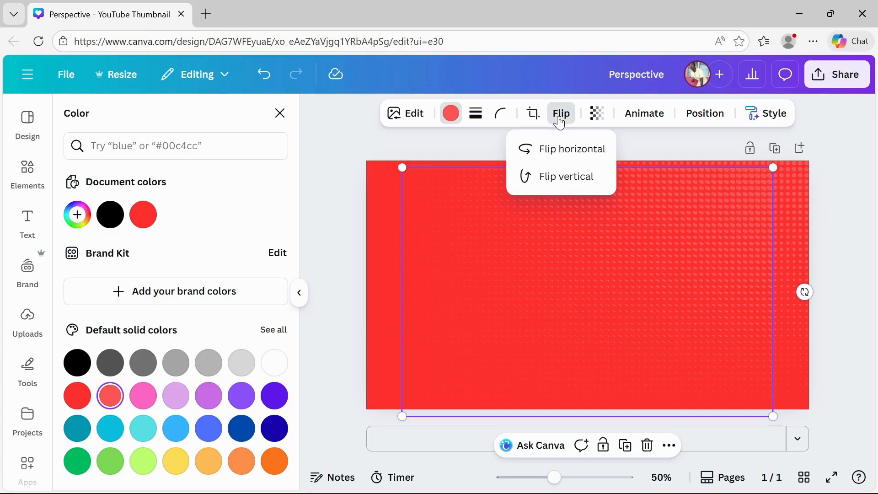
click(558, 178)
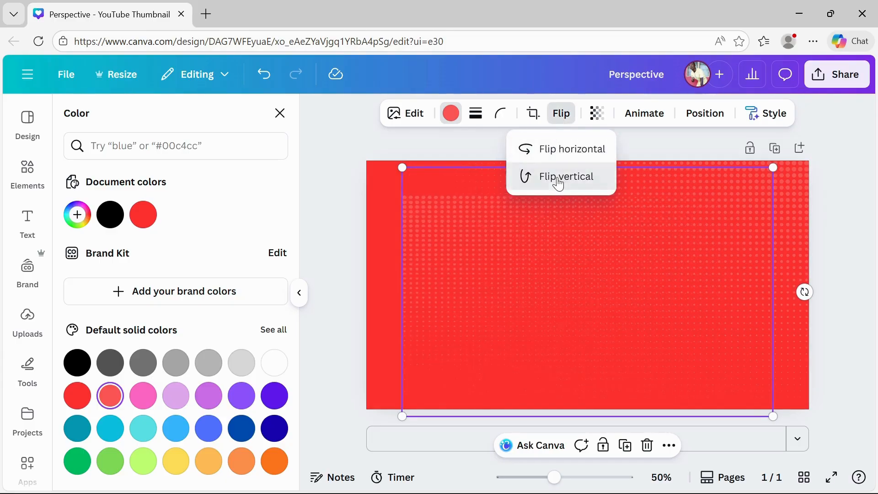
click(583, 265)
drag(583, 266, 549, 254)
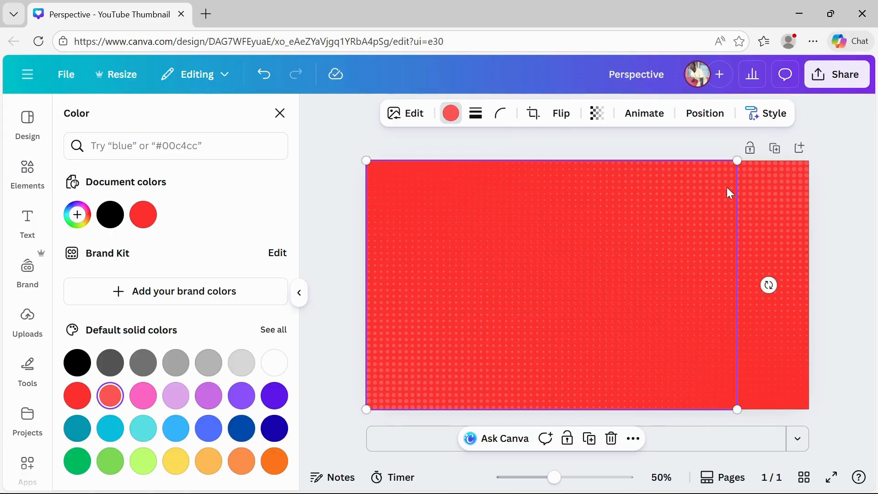
click(817, 311)
click(837, 354)
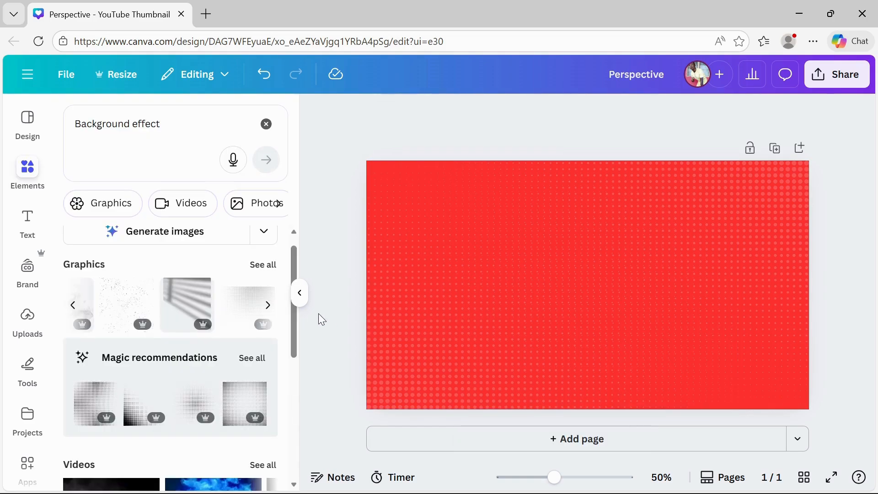
click(300, 294)
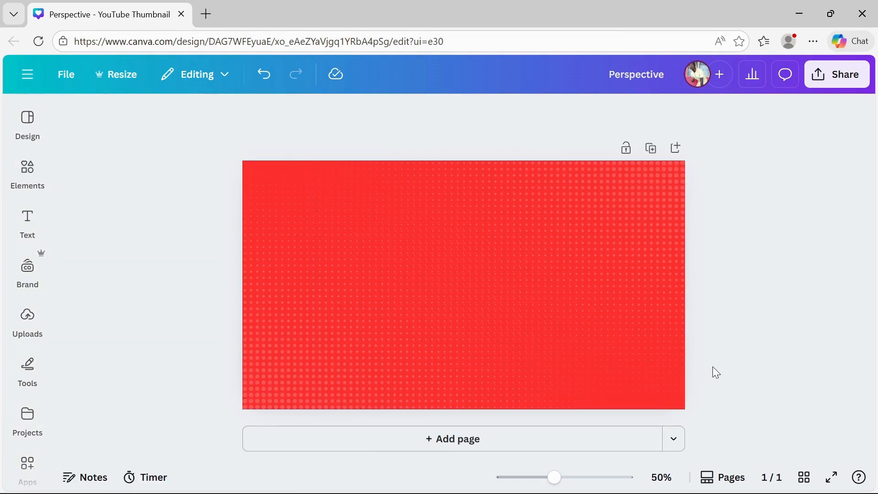
Add a heading text box and replace its text with OLUBEST
click(29, 228)
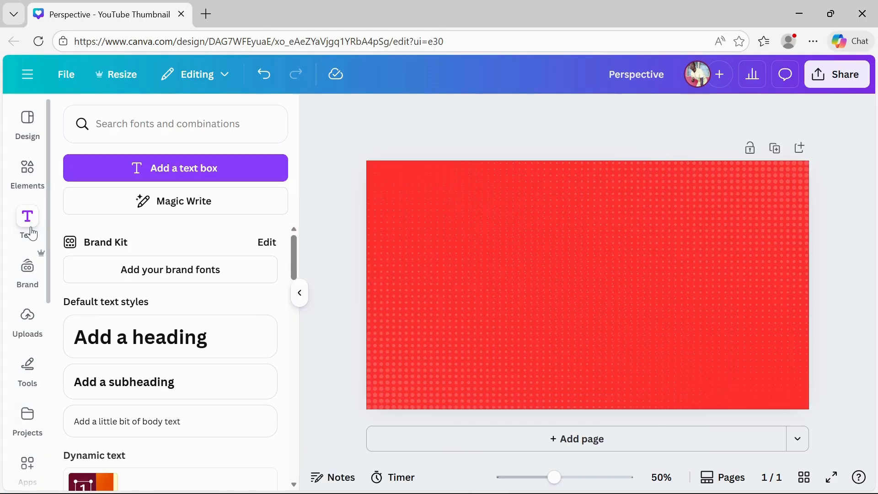
click(133, 343)
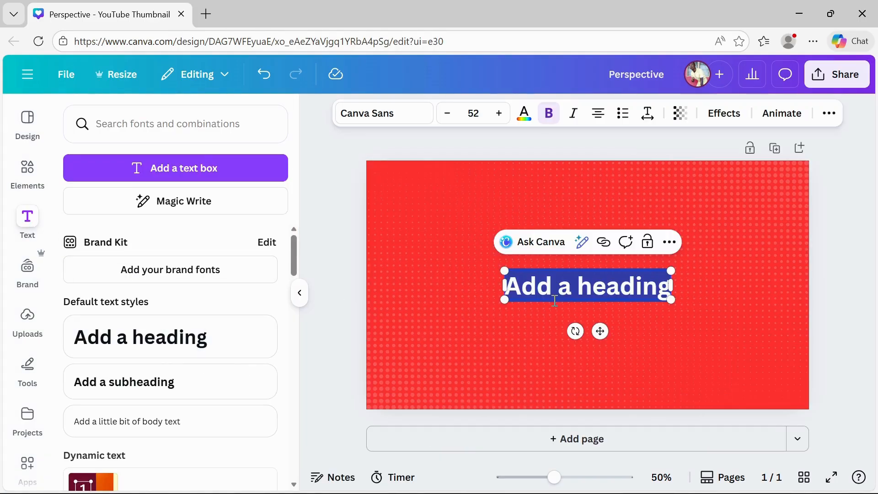
click(299, 295)
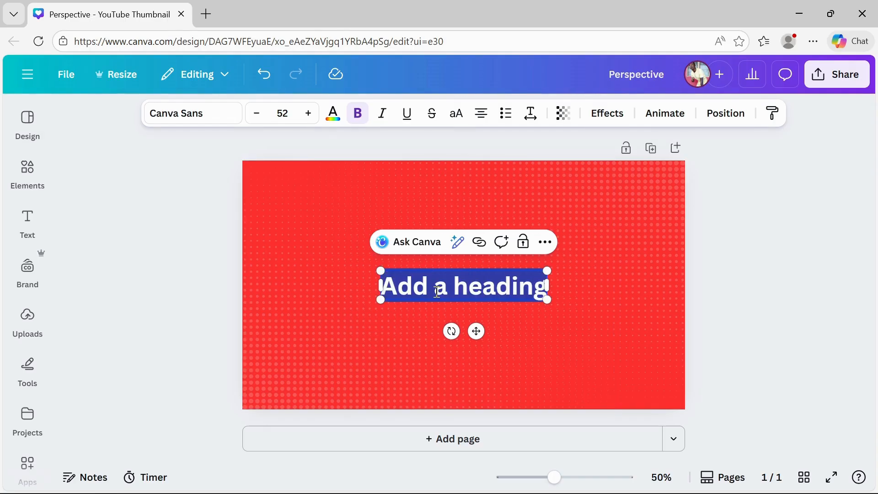
text(OLUBE)
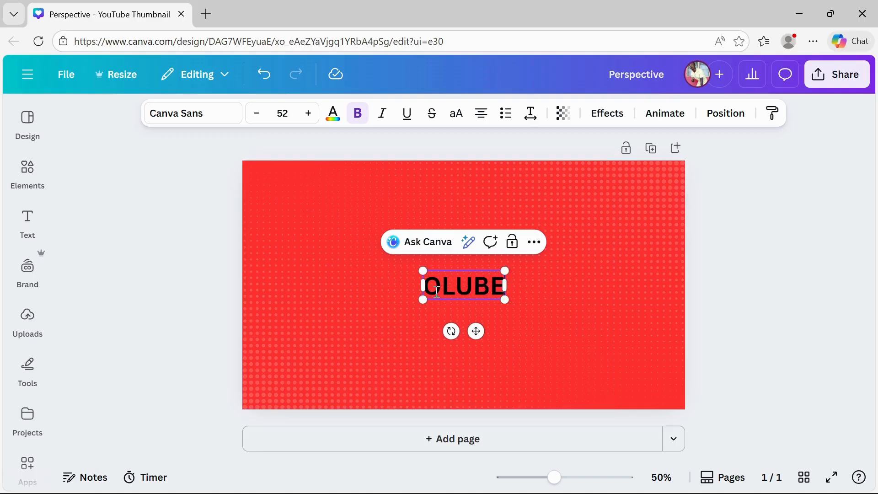
text(ST)
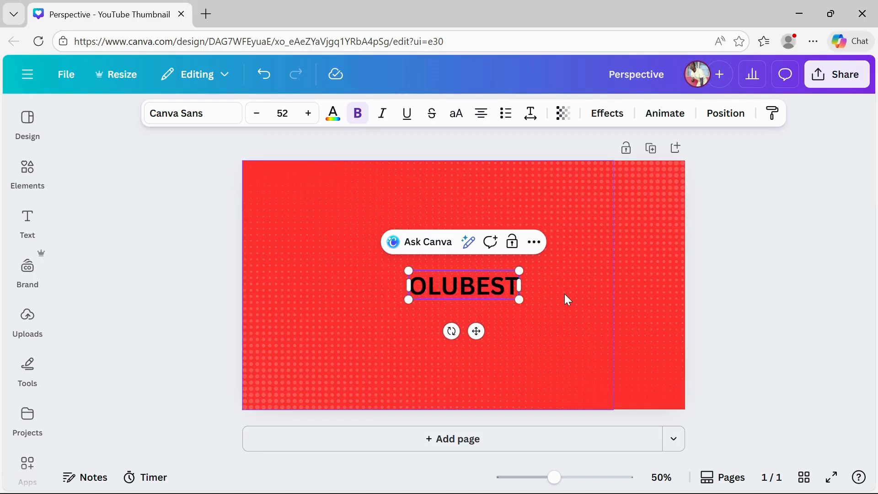
click(695, 292)
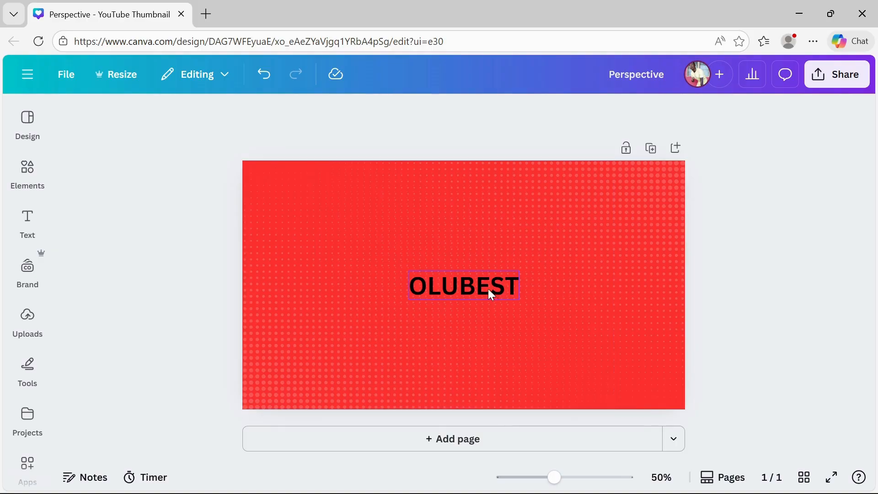
Move the OLUBEST heading toward the left side of the page
drag(480, 284, 370, 301)
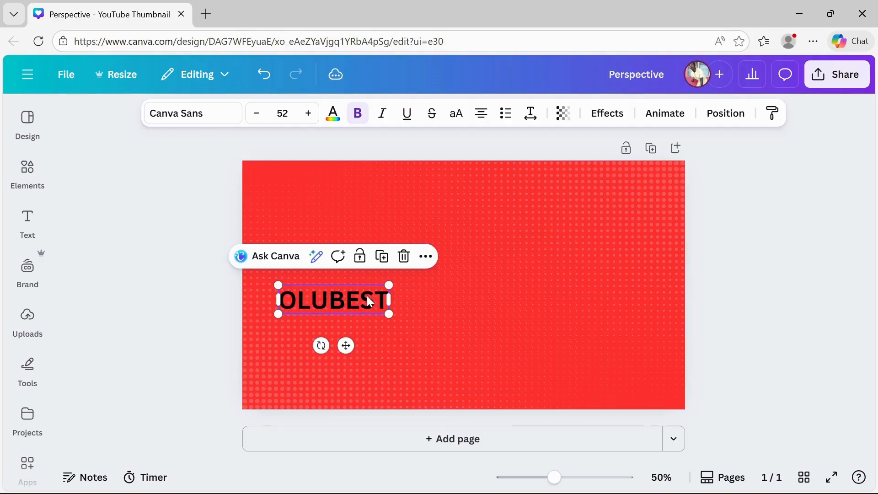
click(198, 286)
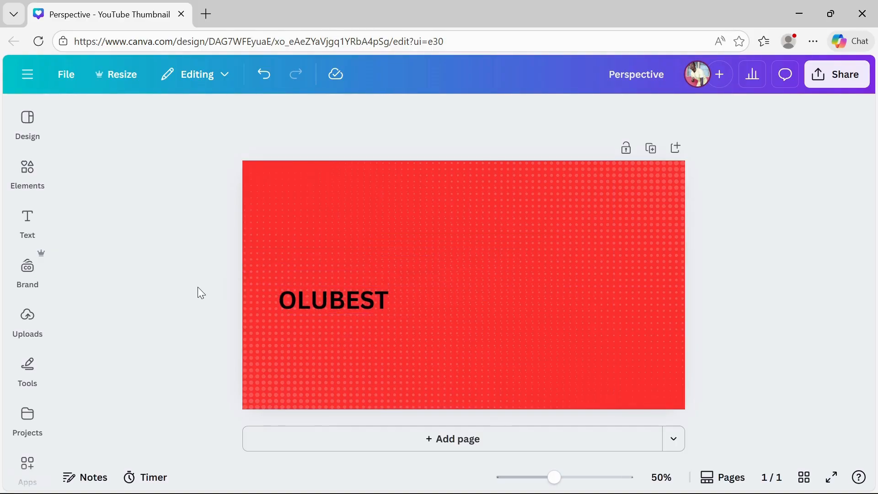
Open the text effects for the OLUBEST heading and launch the TypeCraft app
click(304, 307)
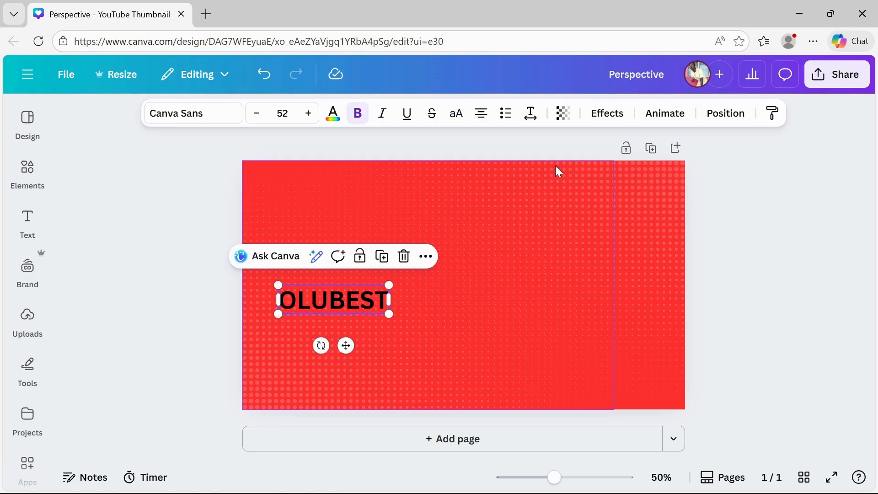
click(606, 114)
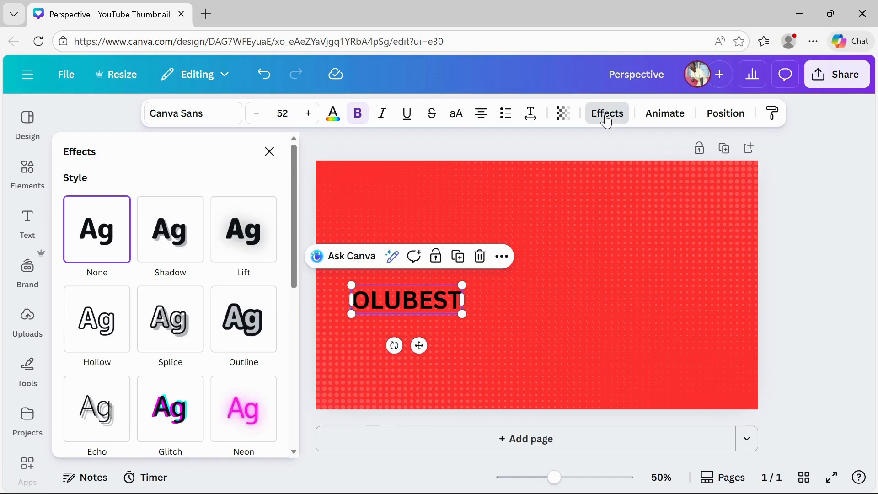
scroll(172, 403, down, 5)
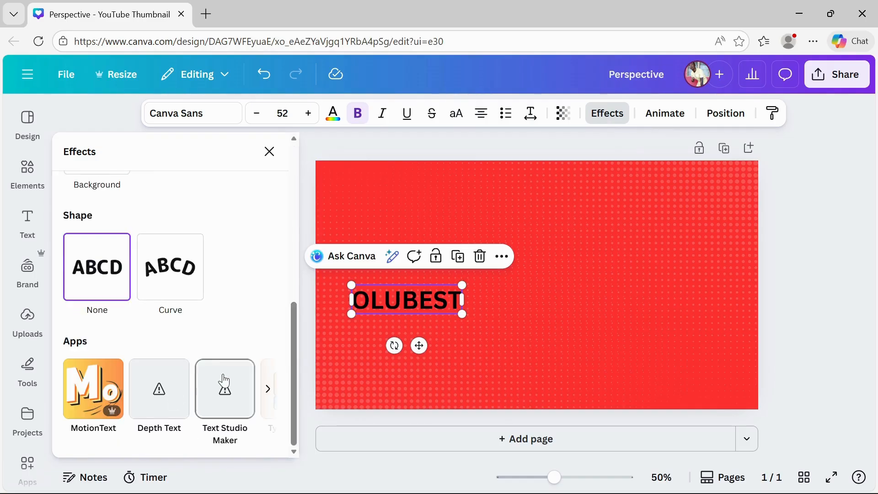
scroll(224, 384, right, 5)
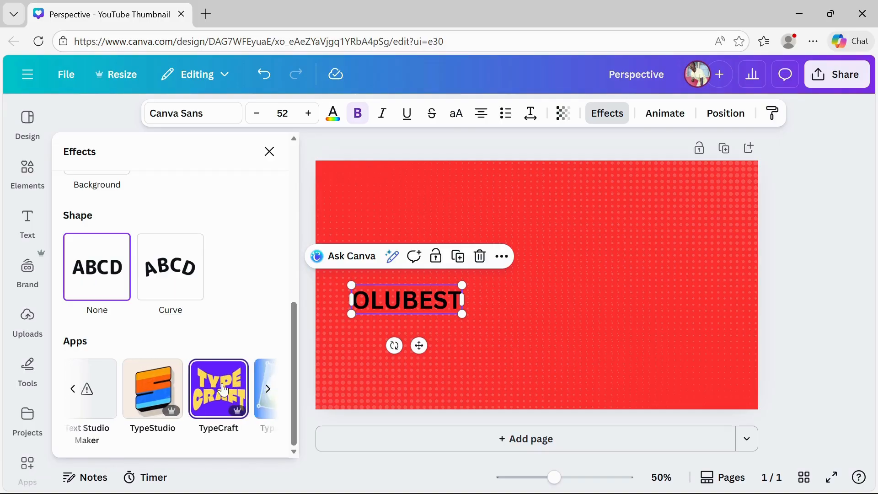
scroll(223, 390, right, 1)
scroll(223, 390, left, 1)
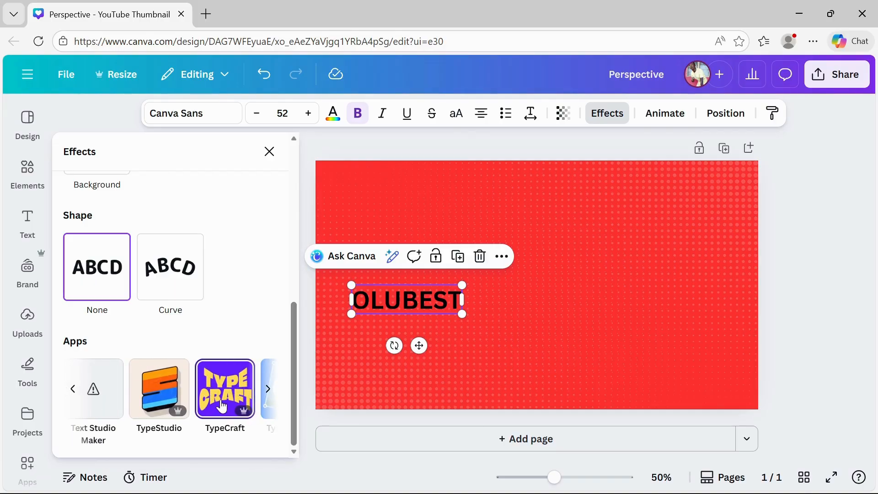
click(222, 406)
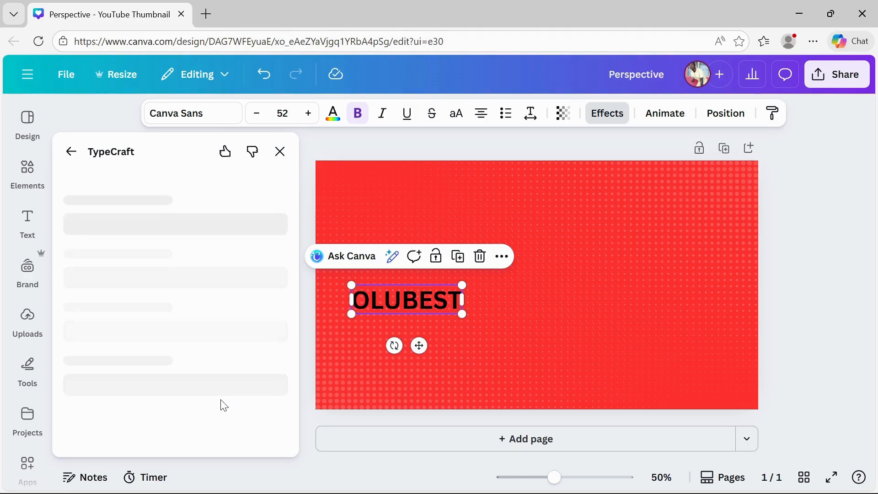
Browse TypeCraft's warp effects and select a bow-tie shaped warp for the text
scroll(201, 315, down, 1)
scroll(199, 309, down, 2)
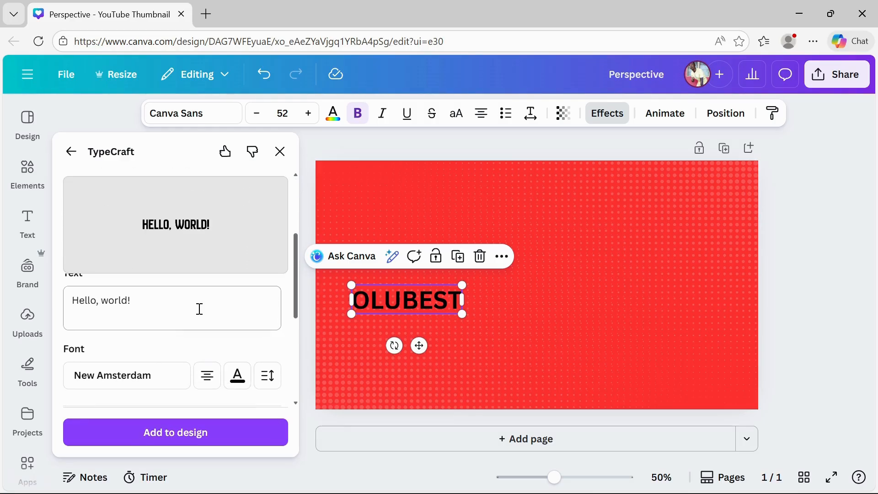
scroll(199, 309, down, 3)
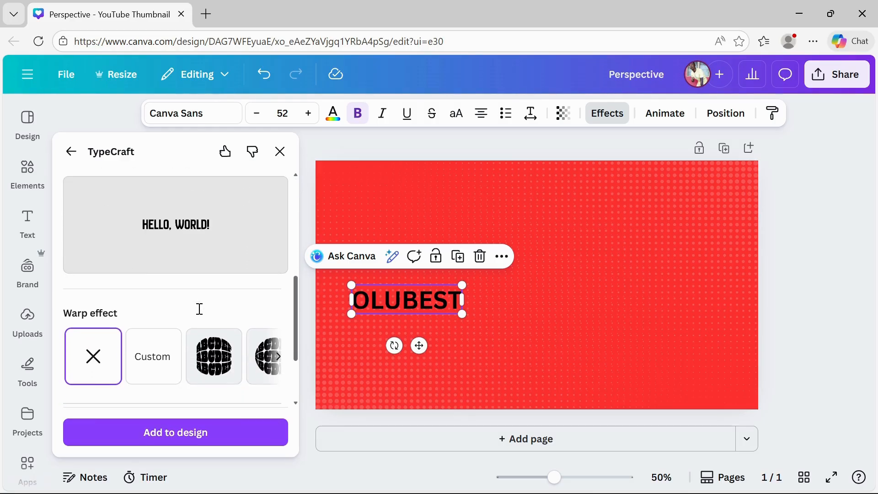
scroll(224, 360, right, 5)
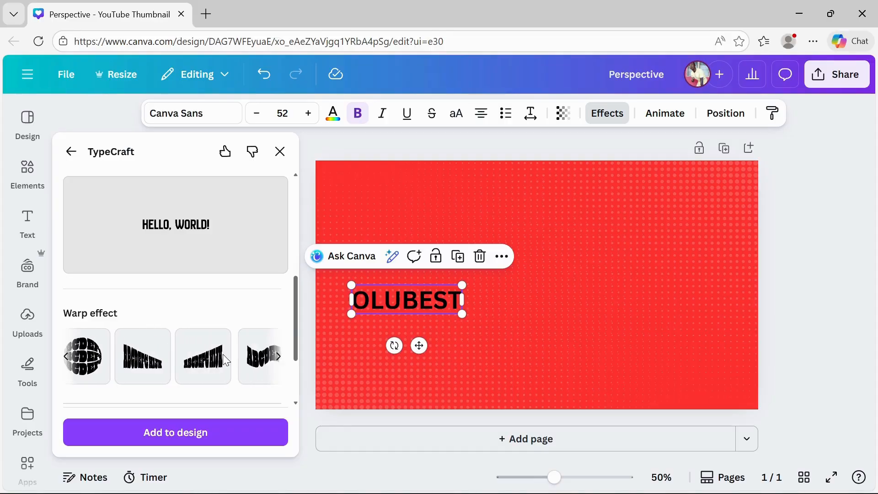
scroll(225, 360, right, 5)
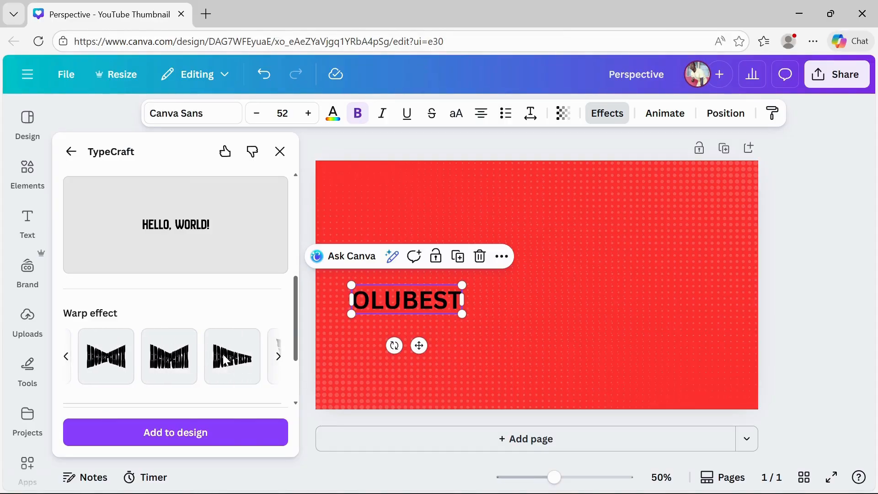
click(174, 366)
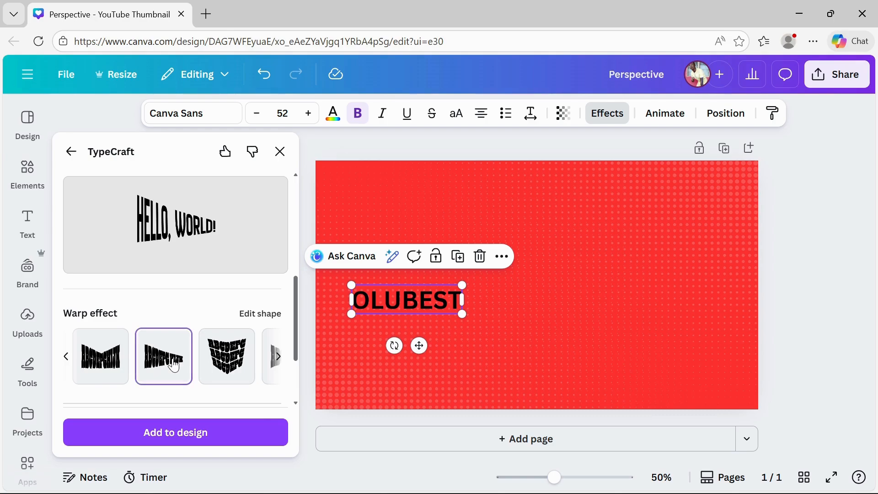
scroll(228, 361, right, 3)
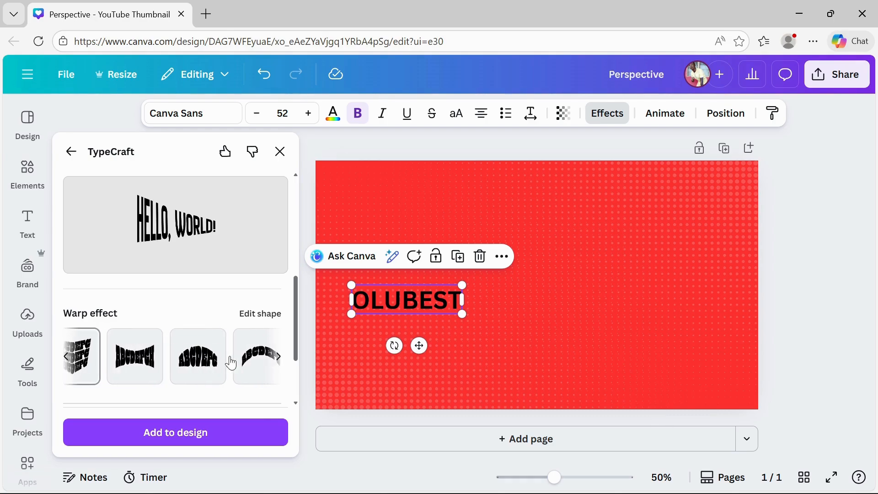
scroll(231, 364, right, 5)
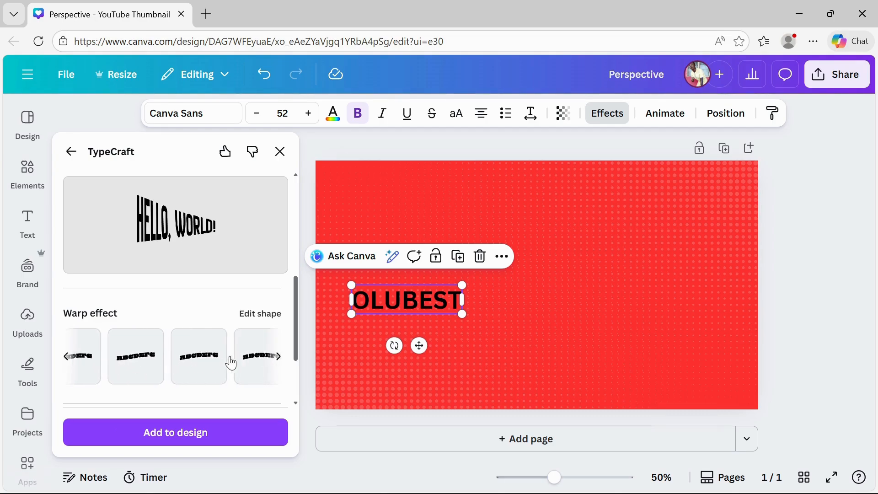
scroll(170, 365, right, 5)
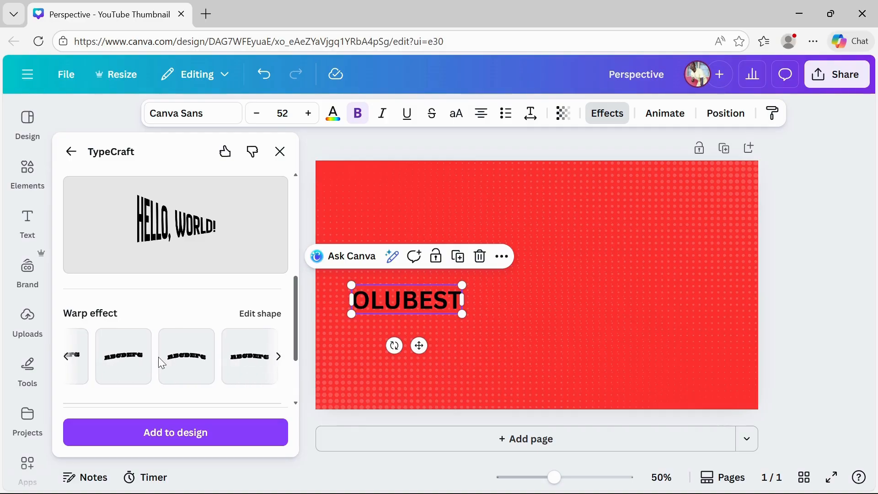
scroll(161, 363, right, 5)
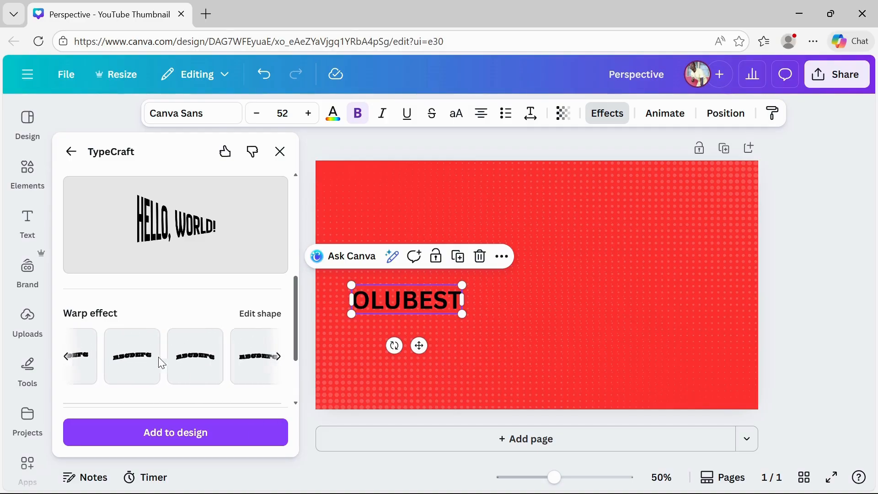
click(153, 346)
scroll(154, 347, left, 2)
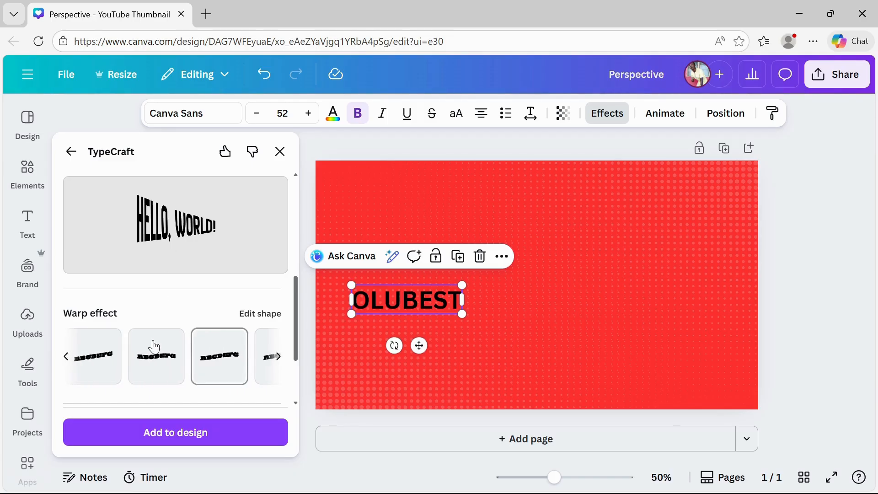
scroll(168, 363, right, 5)
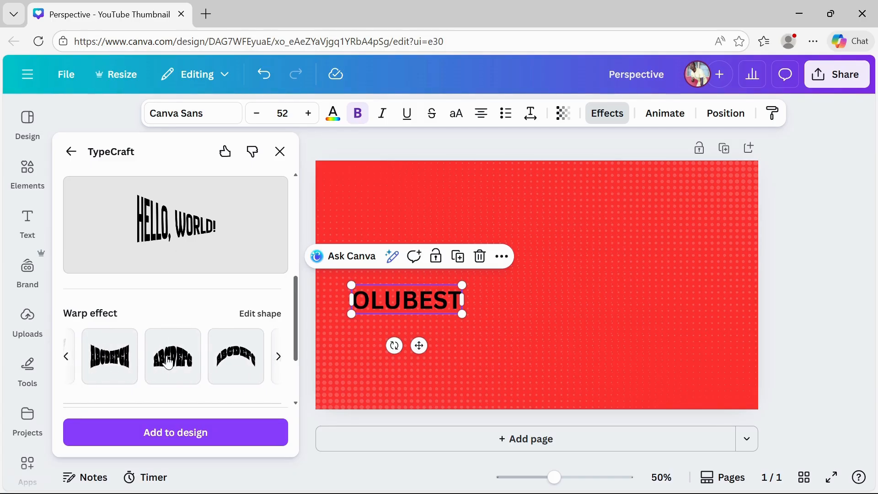
scroll(168, 363, left, 3)
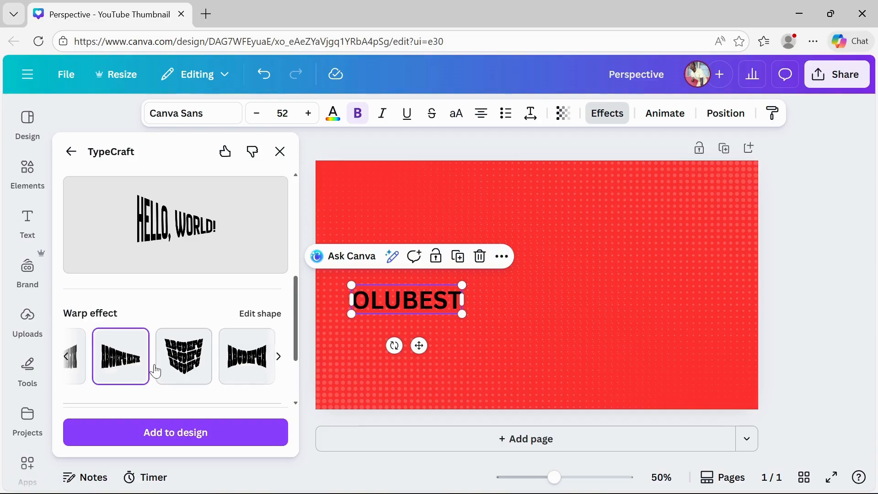
scroll(155, 364, left, 2)
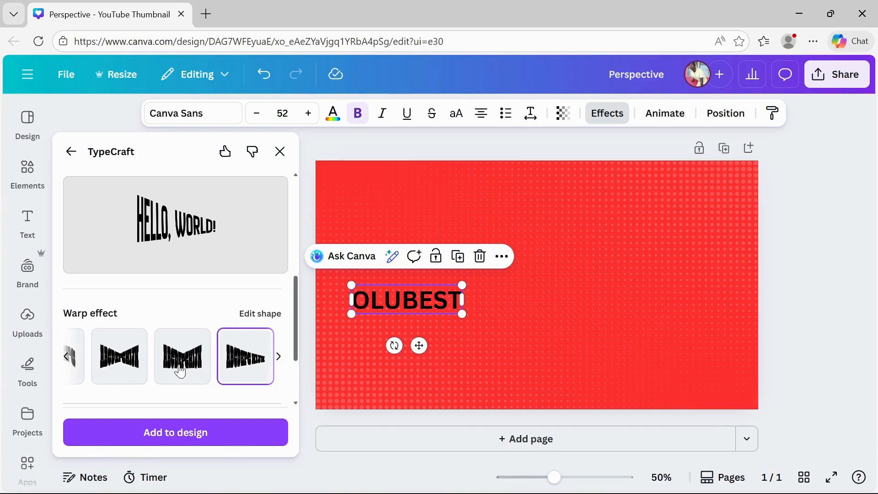
scroll(116, 364, left, 3)
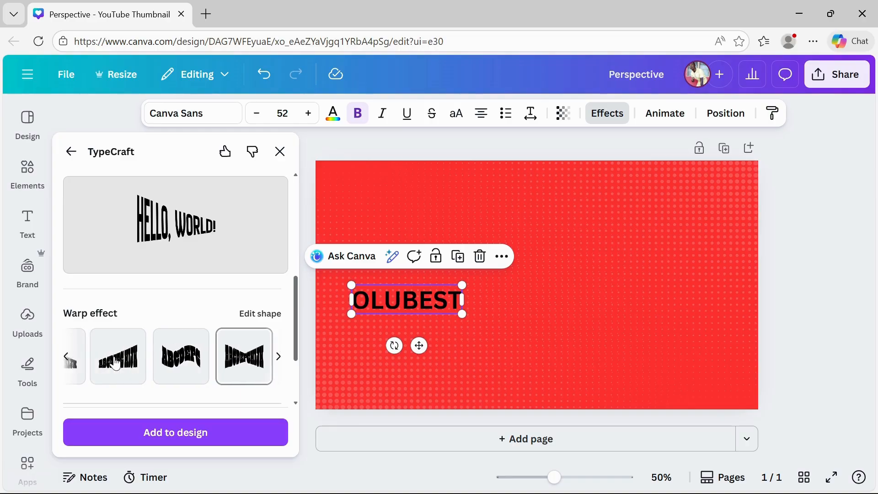
scroll(117, 364, left, 3)
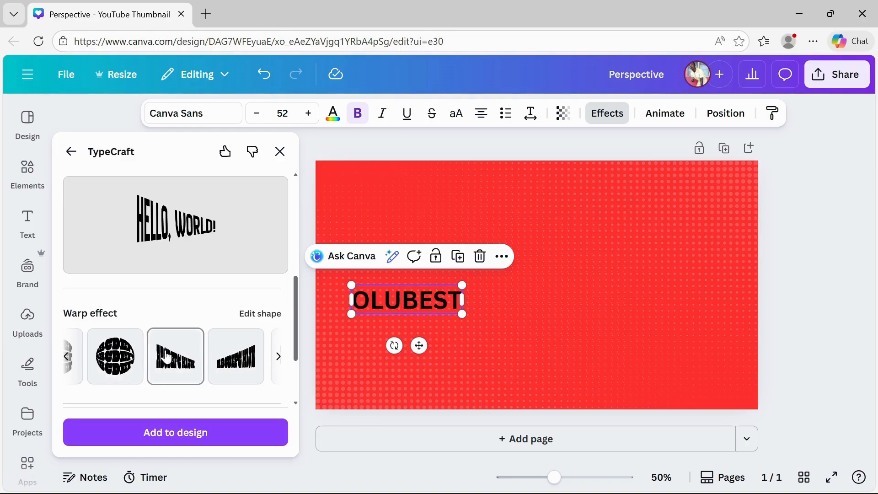
scroll(119, 366, left, 2)
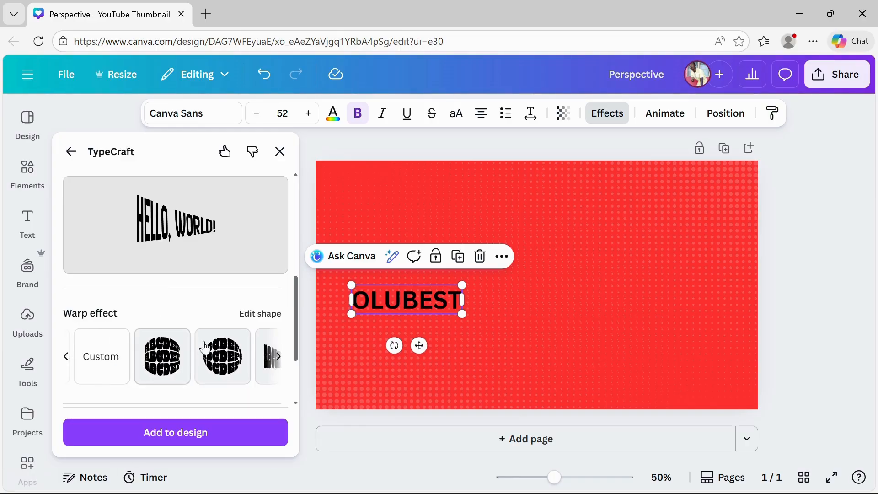
scroll(204, 364, right, 2)
click(205, 379)
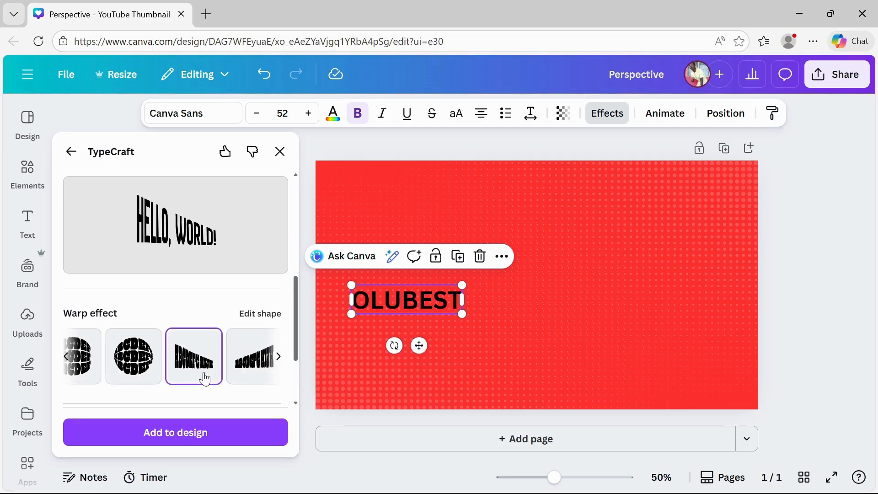
scroll(234, 366, right, 3)
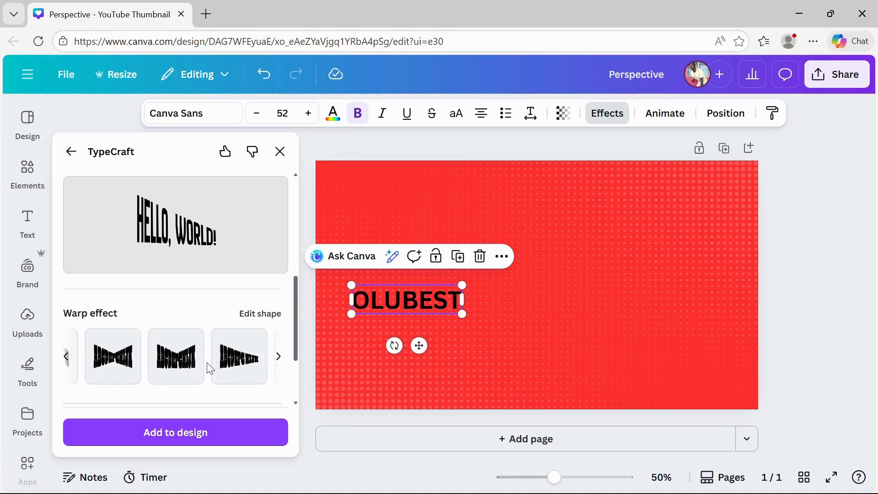
click(236, 367)
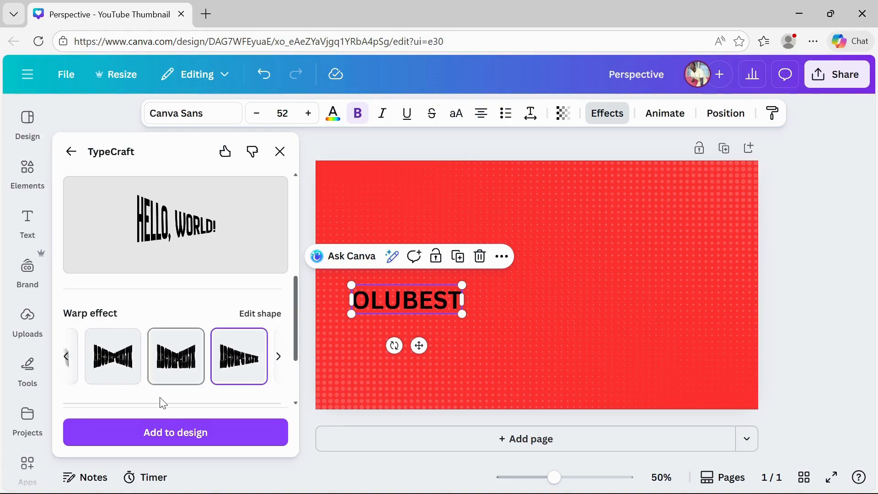
scroll(200, 353, down, 2)
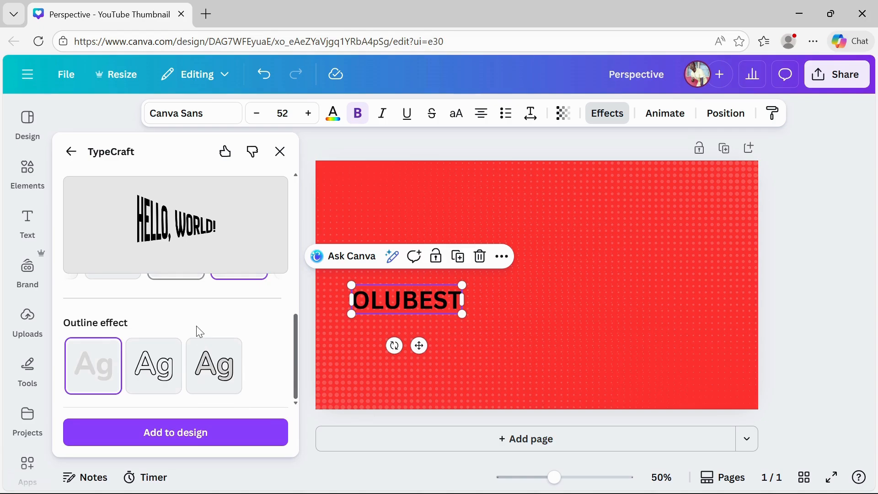
scroll(200, 330, up, 3)
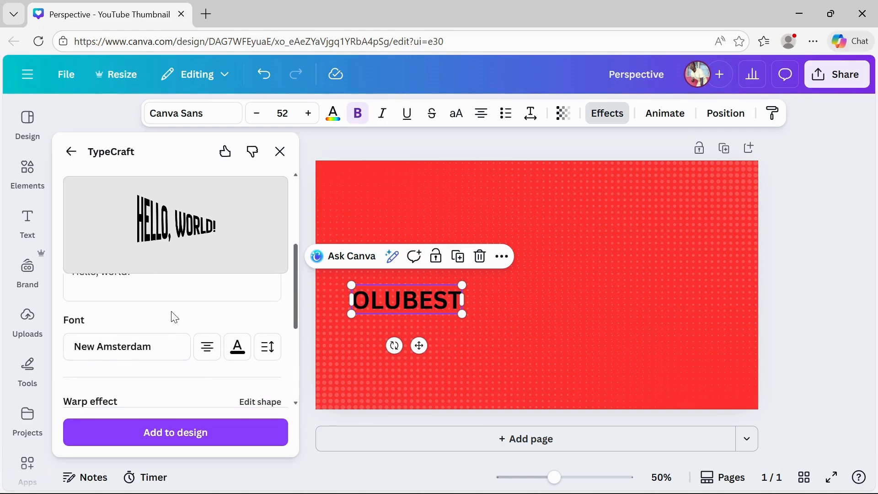
Replace the TypeCraft sample text with OLUBEST
scroll(161, 329, up, 2)
click(149, 343)
key(ctrl+a)
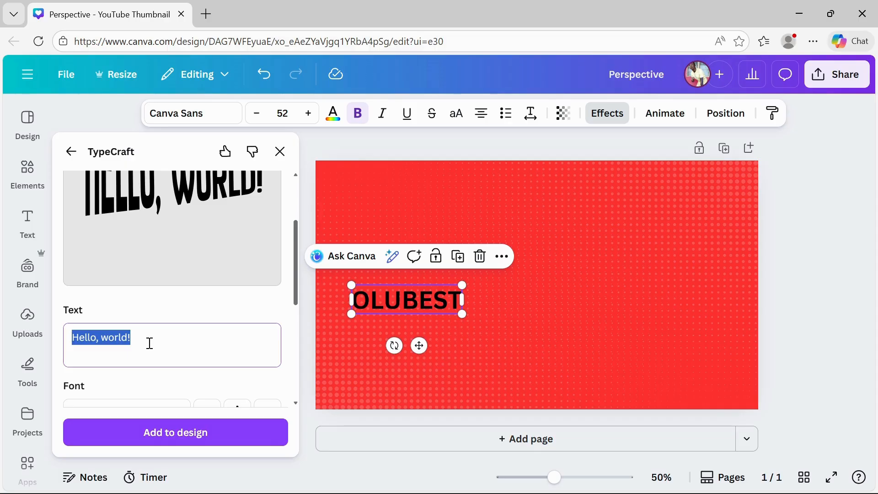
text(OLUBEST)
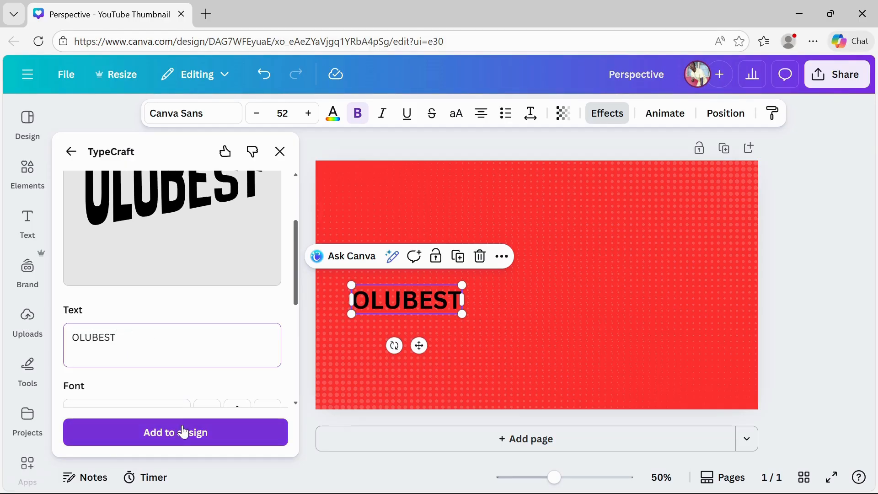
Set the TypeCraft text colour to white and add the warped text to the design
scroll(185, 405, down, 2)
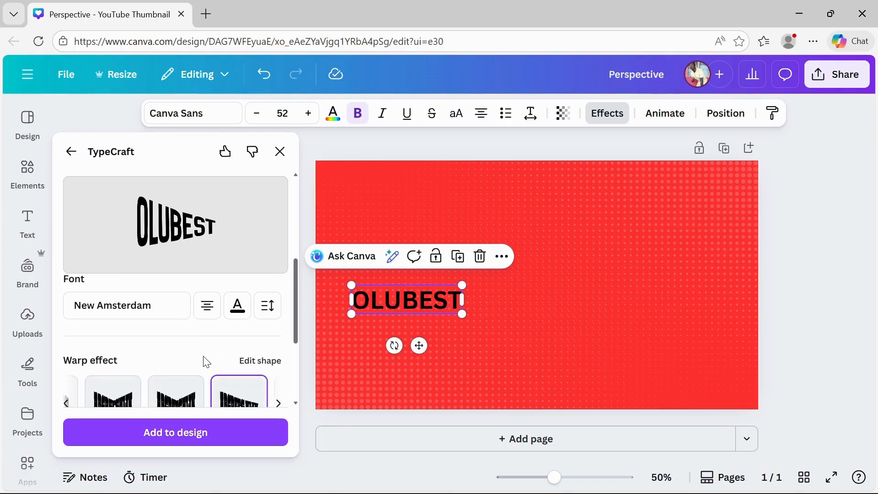
scroll(205, 361, down, 3)
scroll(206, 362, down, 2)
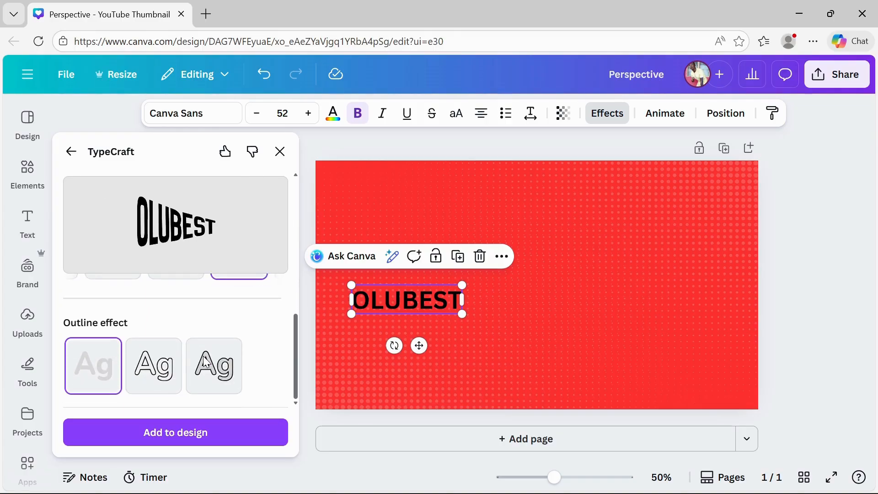
scroll(207, 361, up, 5)
click(237, 383)
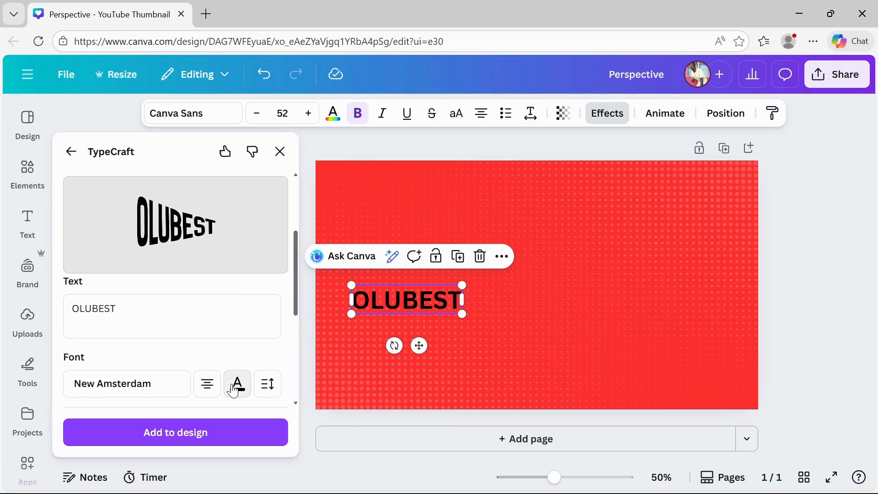
click(406, 300)
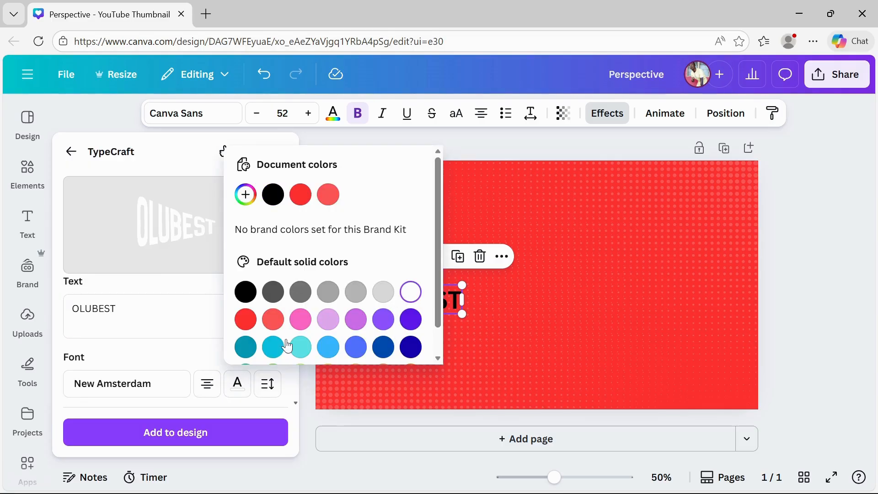
click(175, 433)
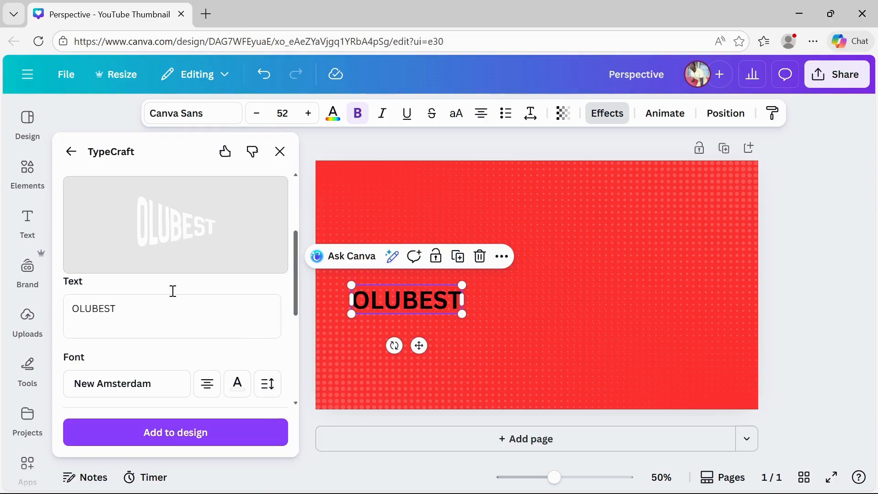
click(167, 444)
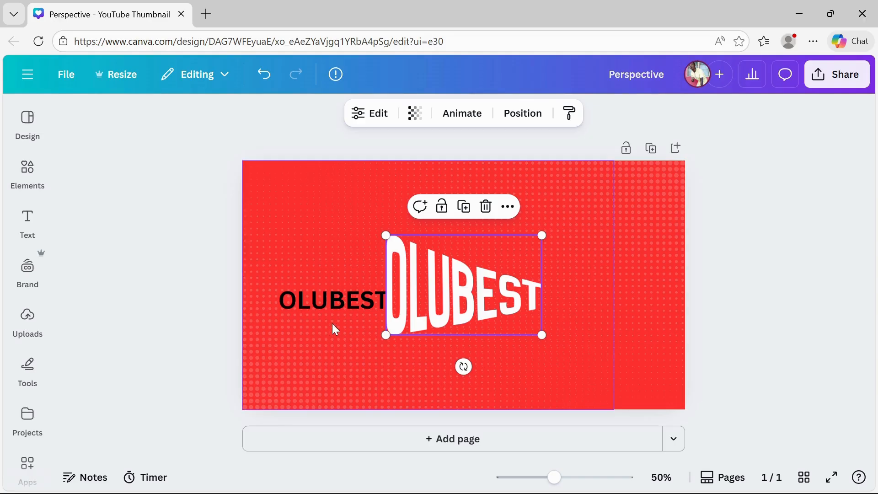
Move the warped text to the upper left and delete the original plain OLUBEST heading
drag(319, 298, 328, 378)
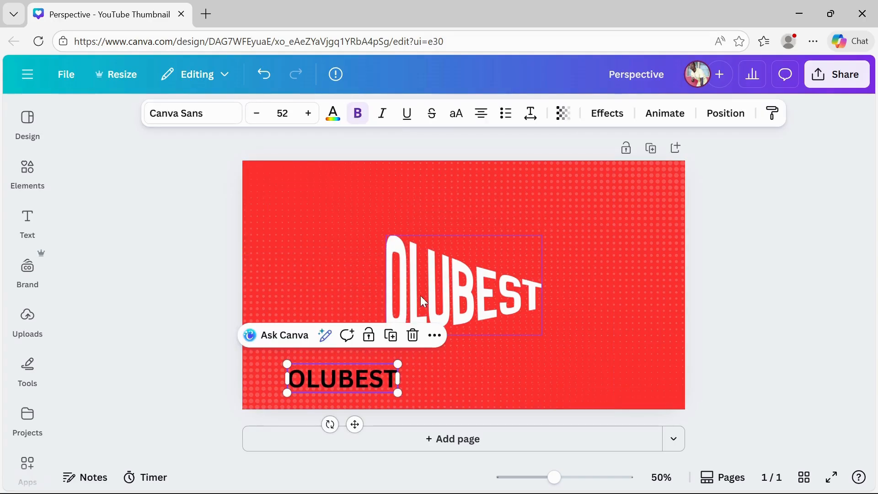
drag(413, 293, 313, 258)
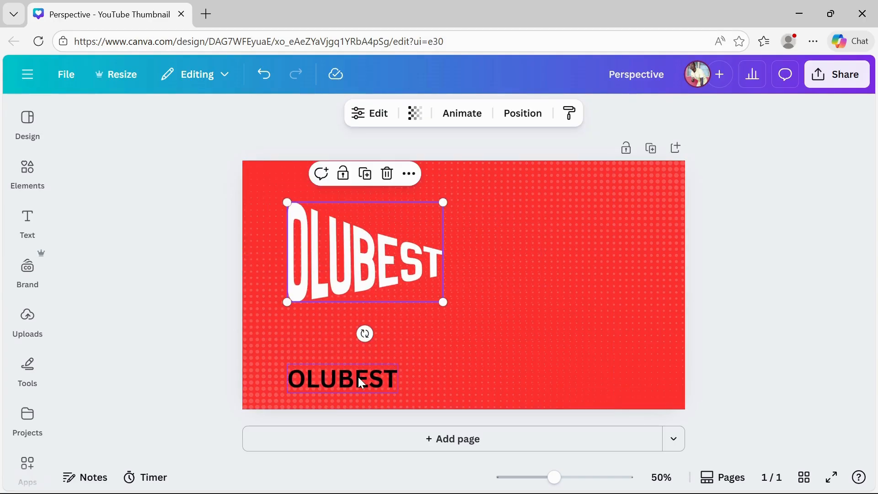
click(359, 378)
key(Delete)
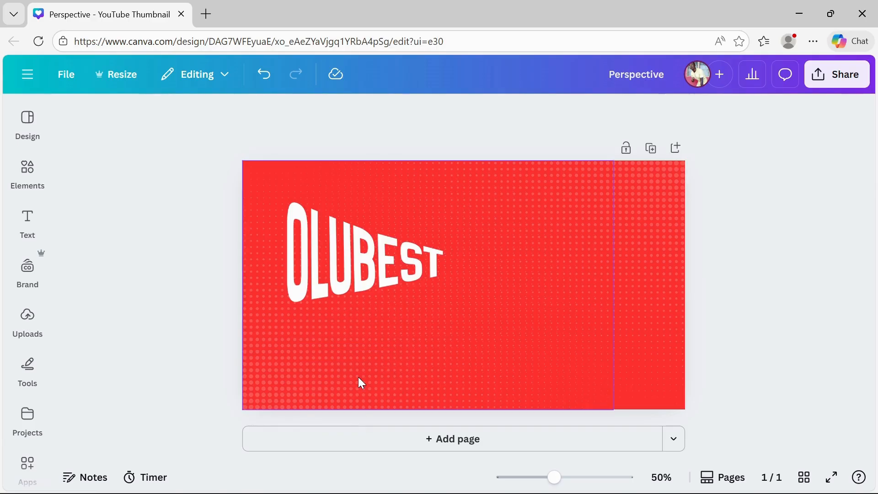
Enlarge the warped OLUBEST text and position it against the page's left edge, filling most of the height
click(359, 256)
drag(358, 256, 339, 308)
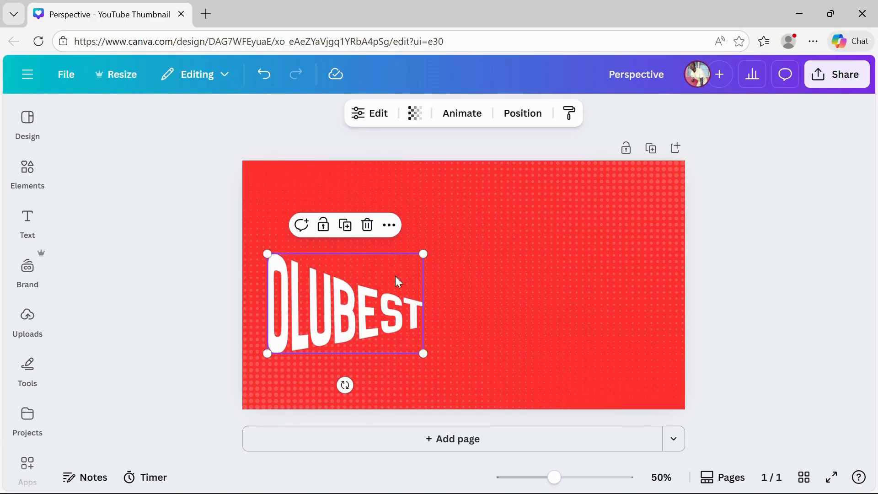
drag(424, 253, 571, 163)
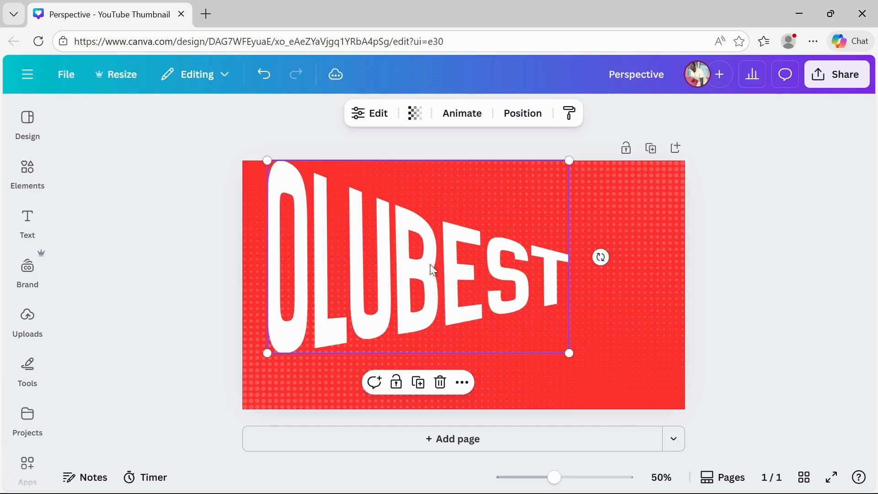
drag(419, 272, 395, 272)
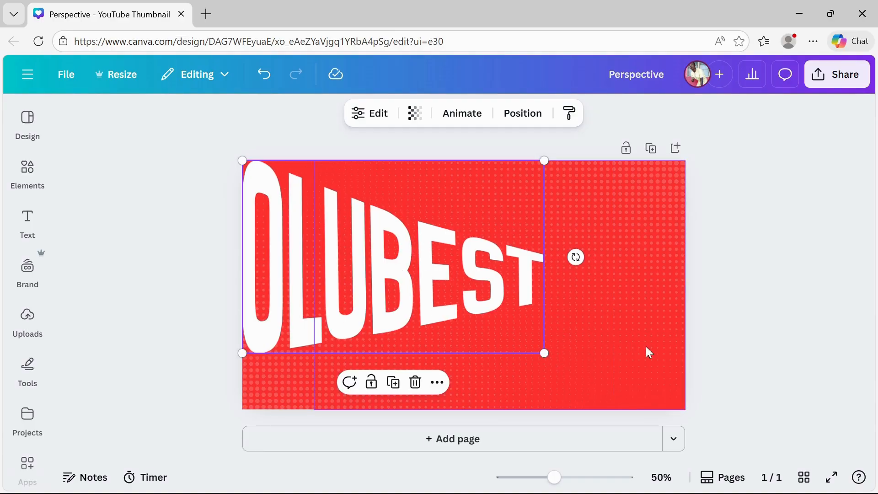
click(734, 349)
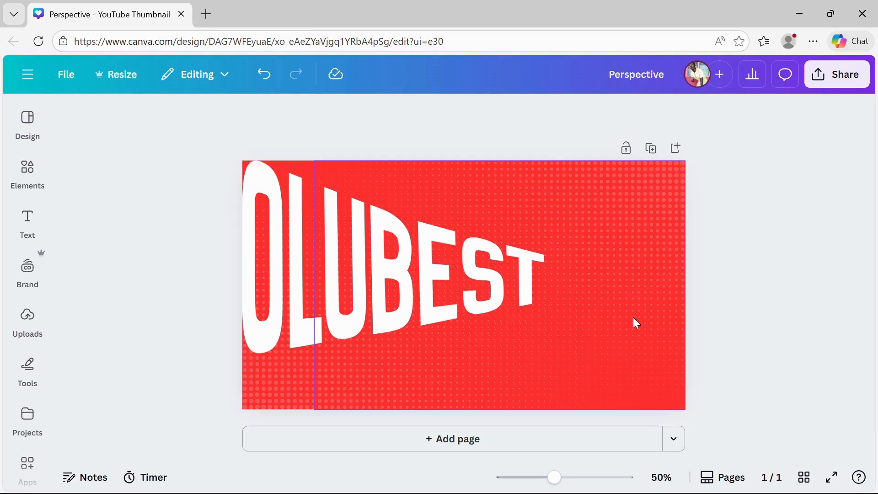
Add a second page and remove its red background
click(514, 439)
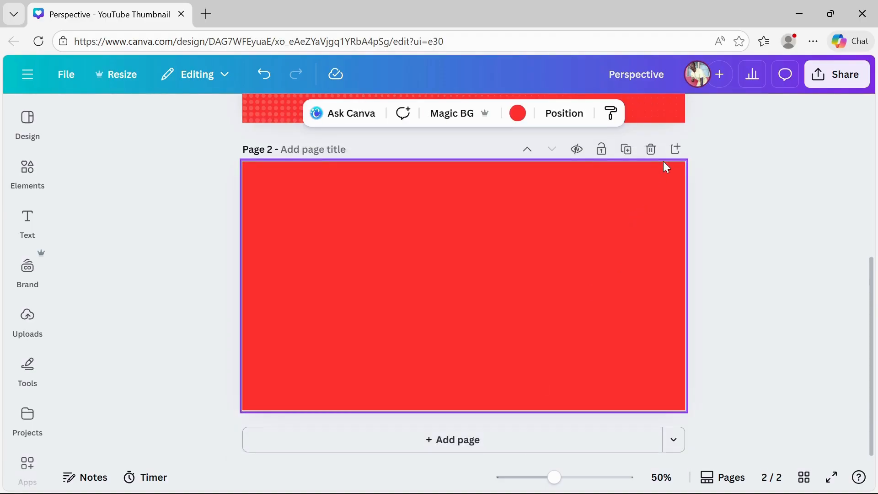
key(Delete)
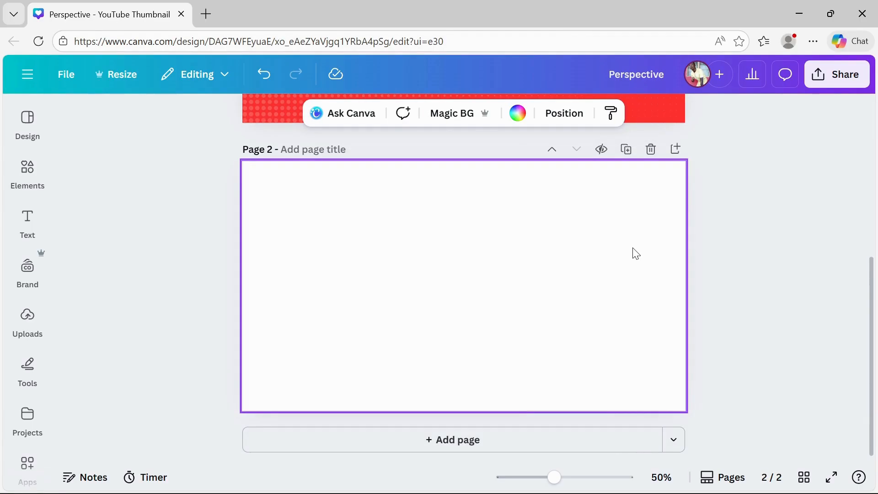
Add a heading on page 2 reading OLUBEST
click(27, 225)
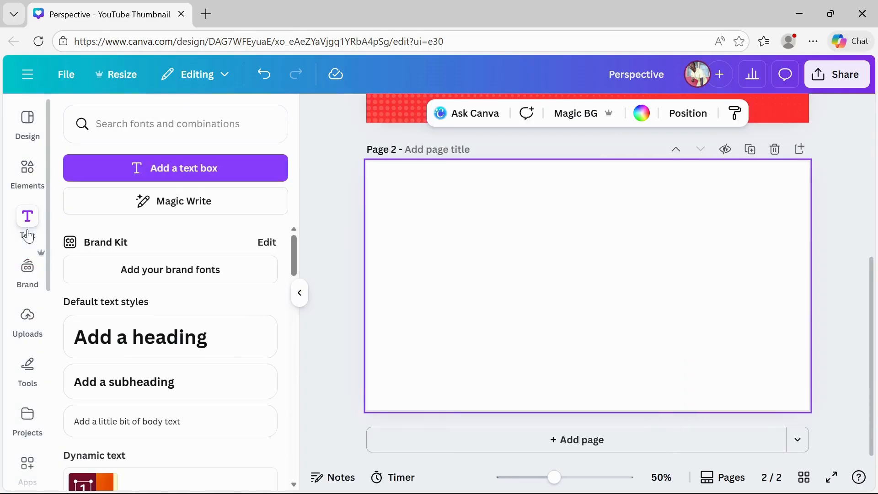
click(148, 332)
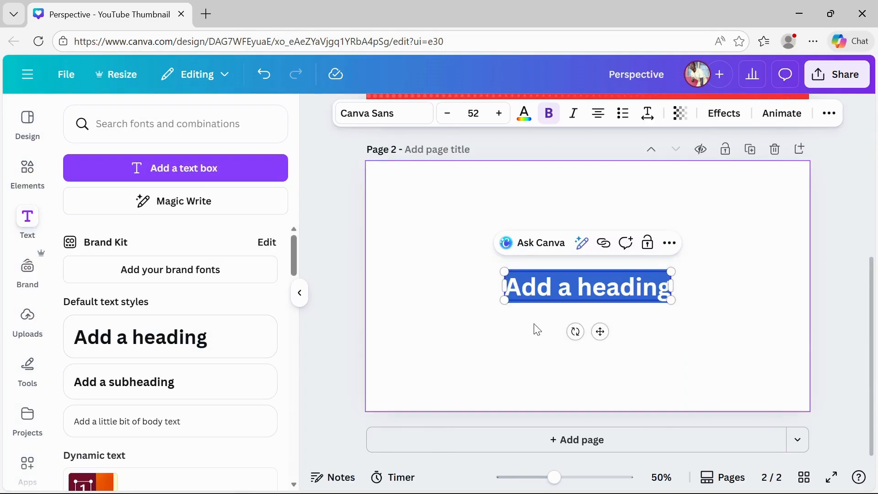
text(OLU)
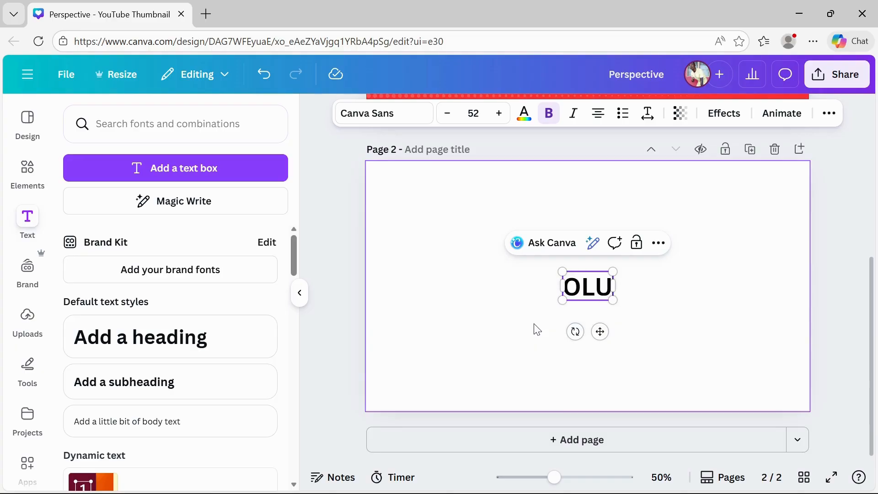
text(BEST)
click(759, 309)
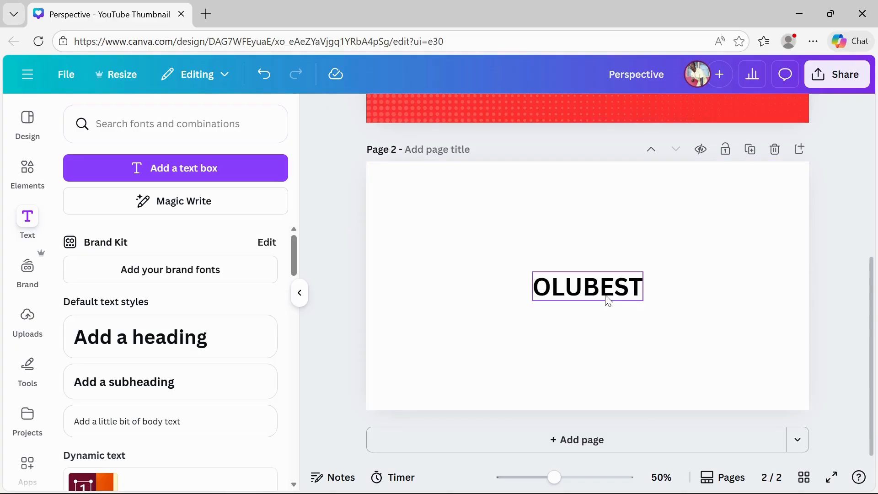
Enlarge the page 2 OLUBEST heading to font size 87.7 and center it
click(576, 300)
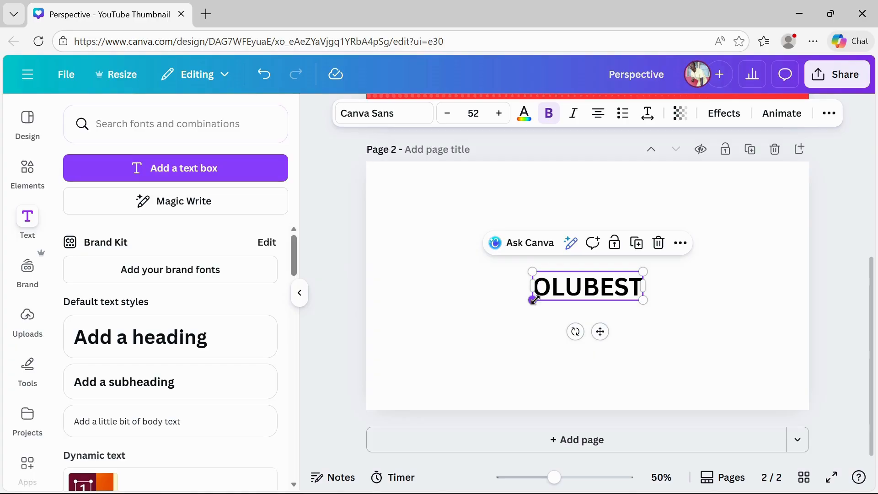
drag(533, 300, 457, 347)
drag(555, 289, 581, 282)
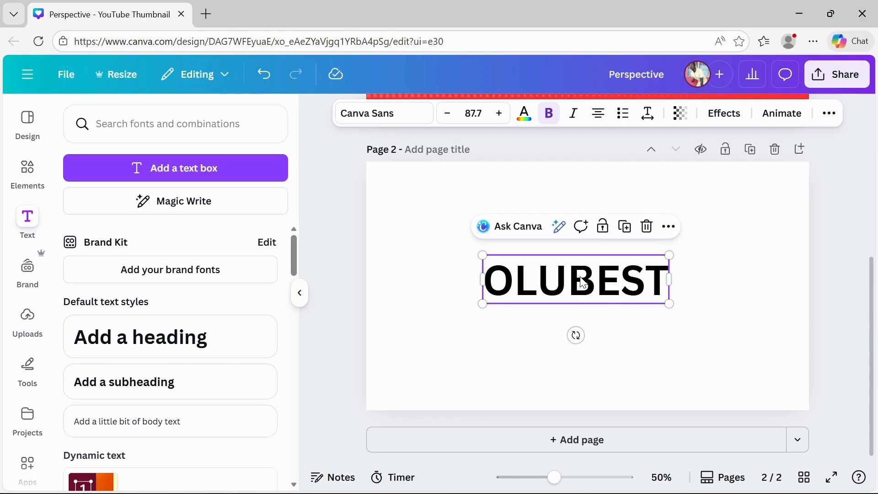
click(816, 295)
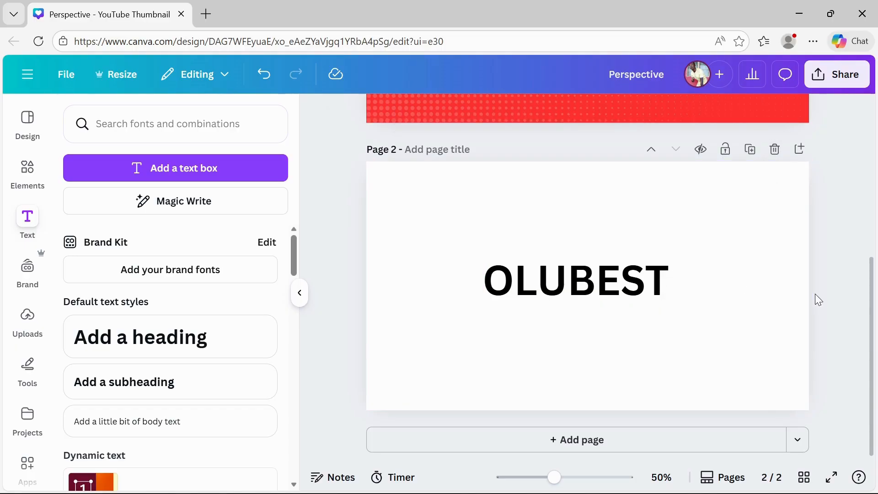
Download only page 2 as a PNG
click(827, 87)
click(624, 358)
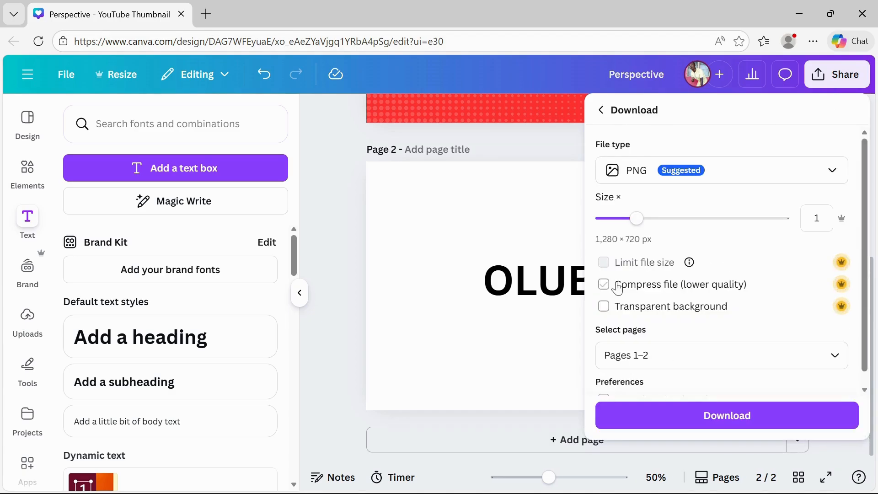
click(758, 351)
key(BackSpace)
key(BackSpace)
key(BackSpace)
text(2)
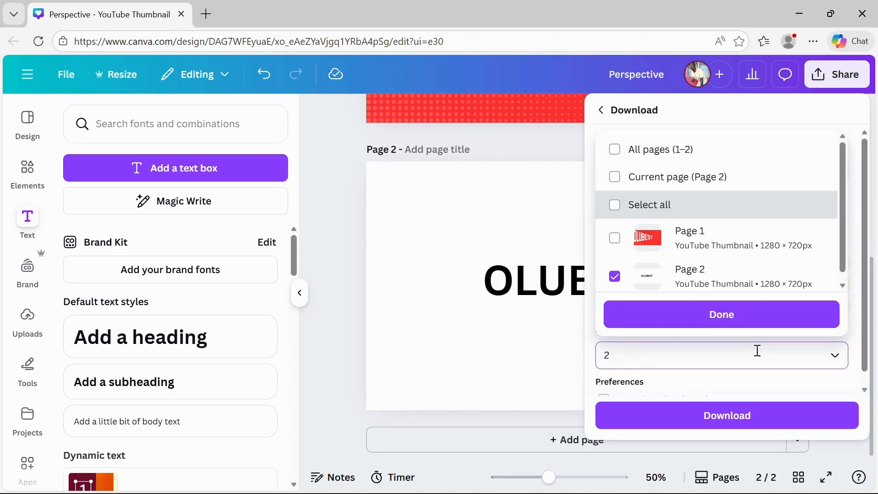
click(734, 319)
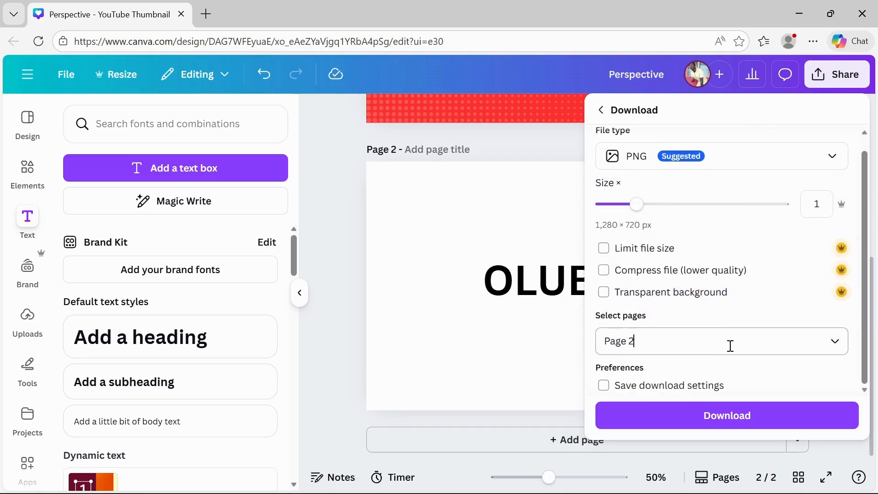
click(709, 418)
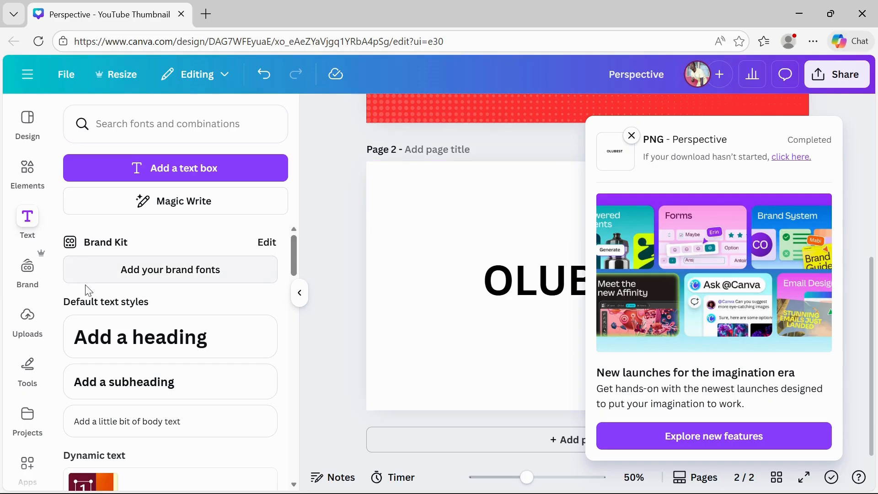
Search the apps for Image Transformit and open it
click(299, 297)
click(27, 366)
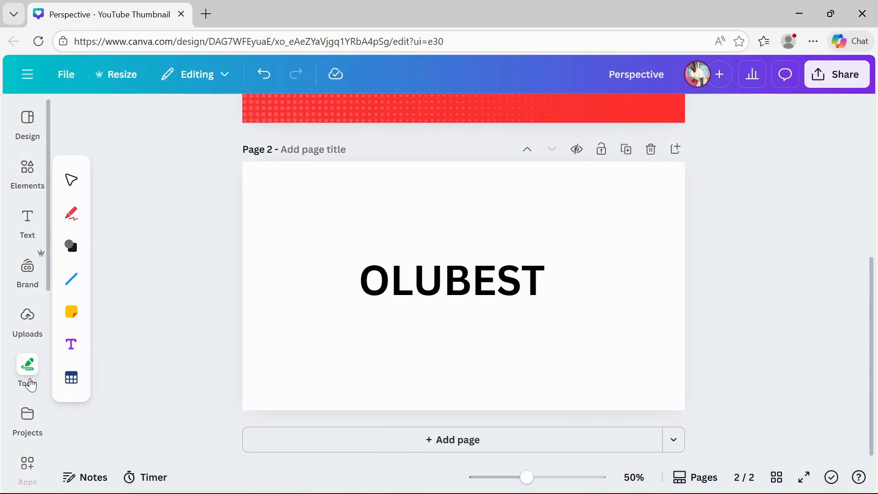
scroll(28, 382, down, 2)
click(30, 386)
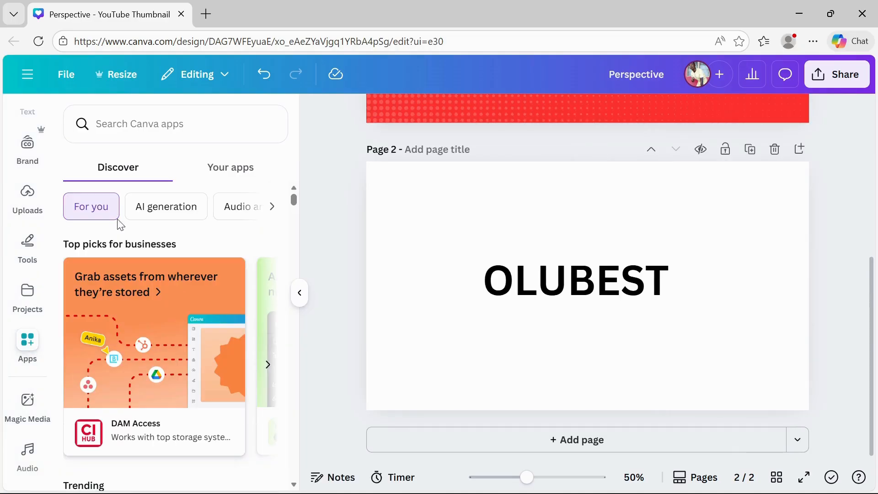
click(153, 124)
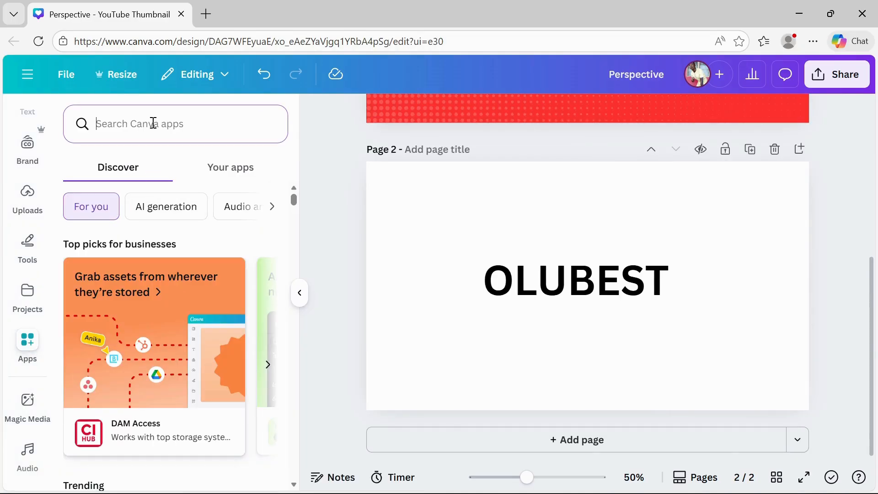
text(IMAG)
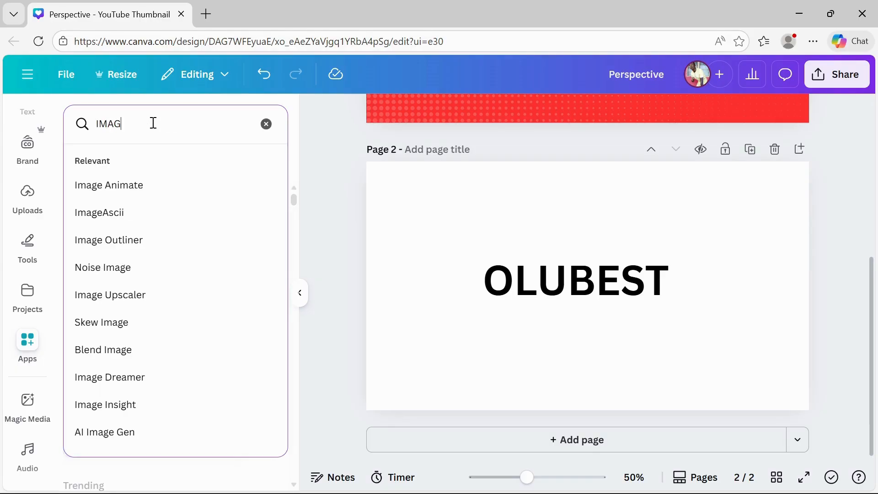
text(E TR)
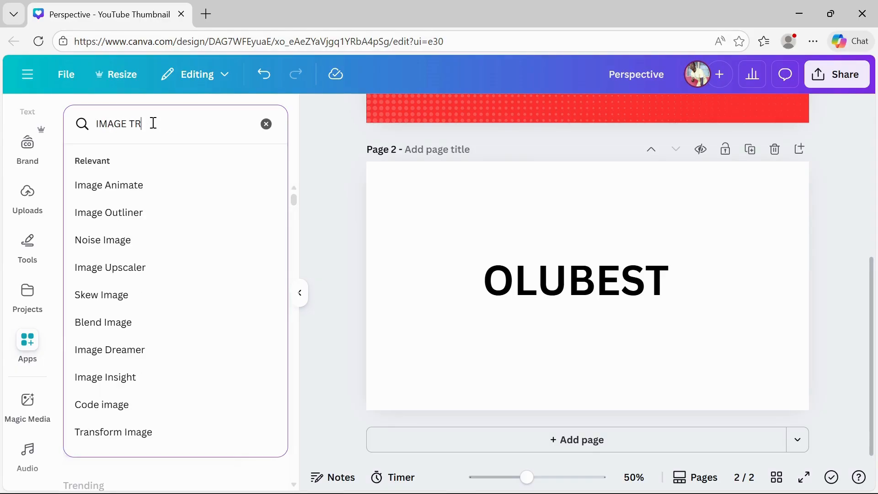
text(ANSFO)
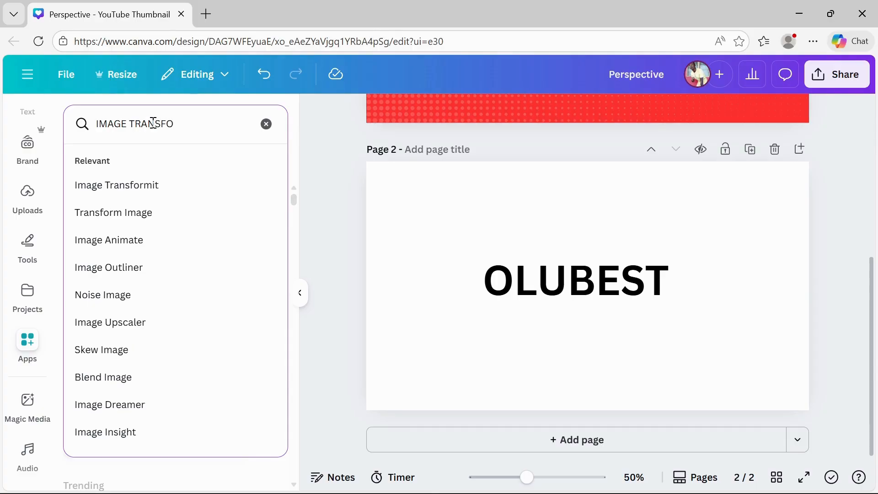
click(129, 183)
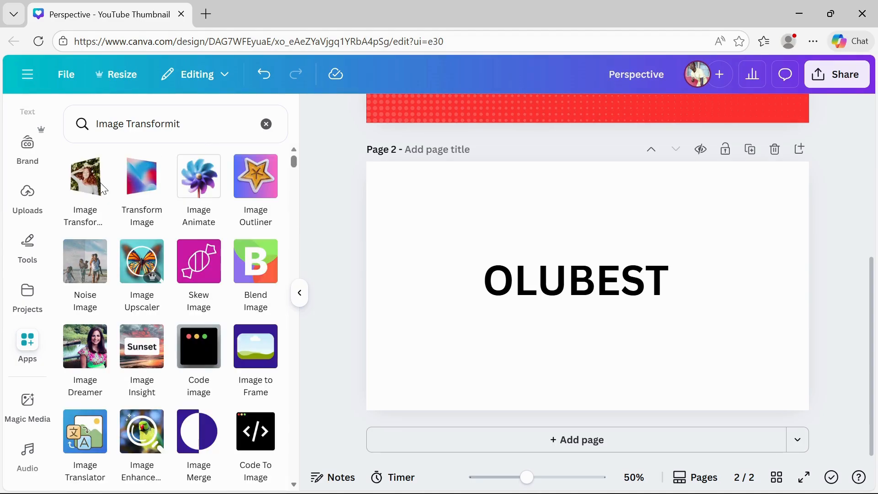
click(87, 181)
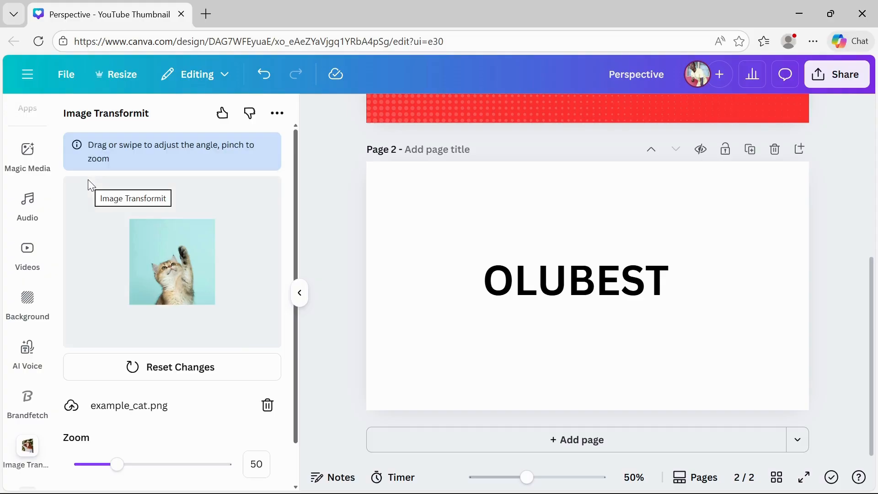
Replace the sample image in Image Transformit with the downloaded Perspective PNG and tilt it slightly
click(267, 406)
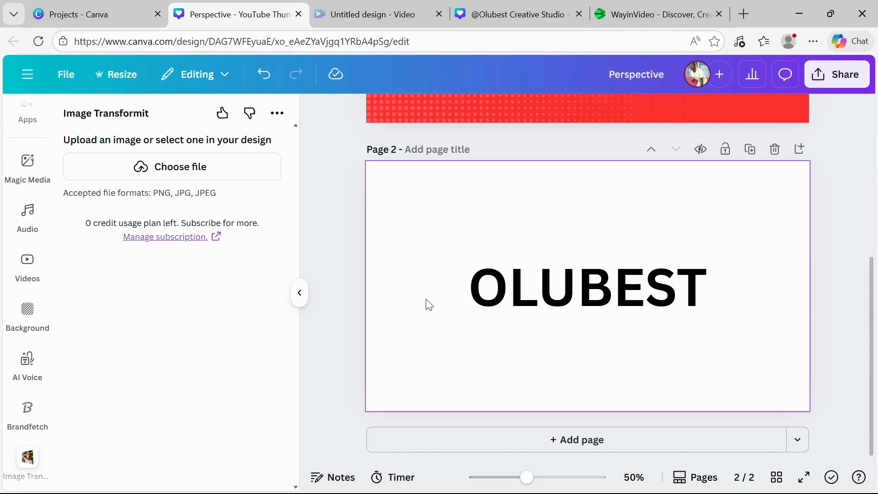
click(176, 170)
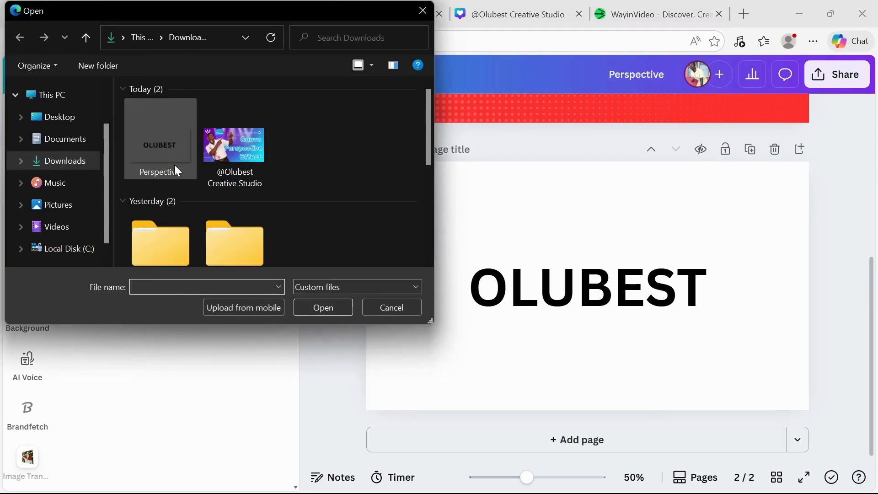
click(158, 156)
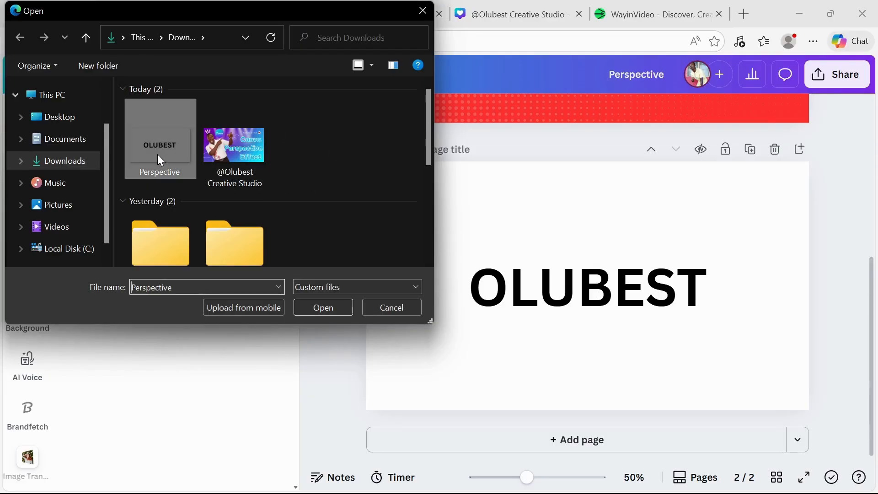
click(326, 306)
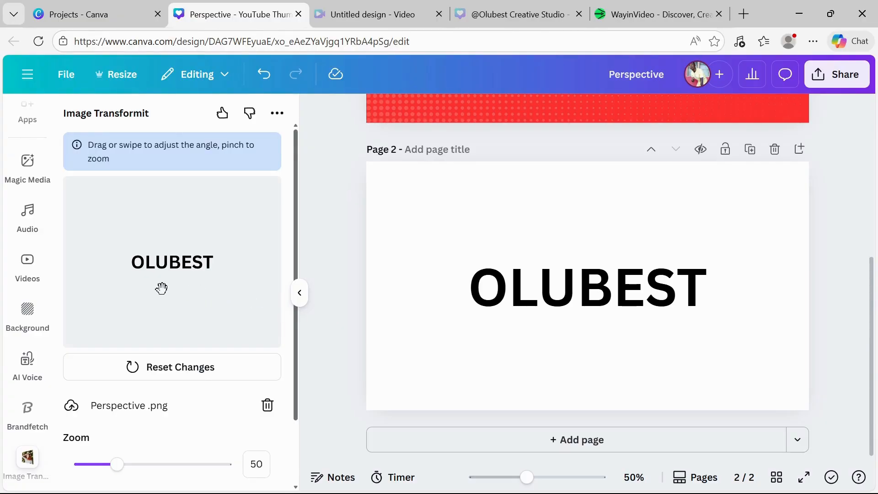
drag(160, 284, 200, 288)
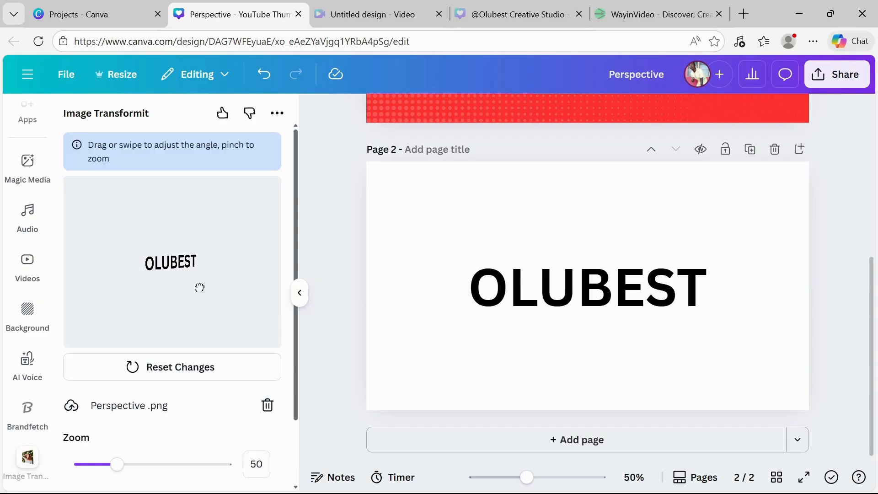
Delete page 2
click(775, 150)
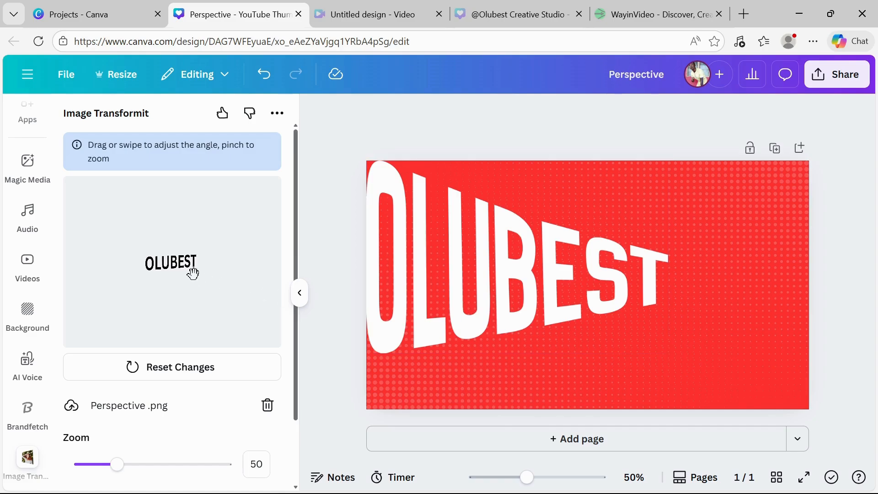
Set the transform zoom to 152 and angle the OLUBEST text diagonally upward in the preview
drag(177, 265, 183, 264)
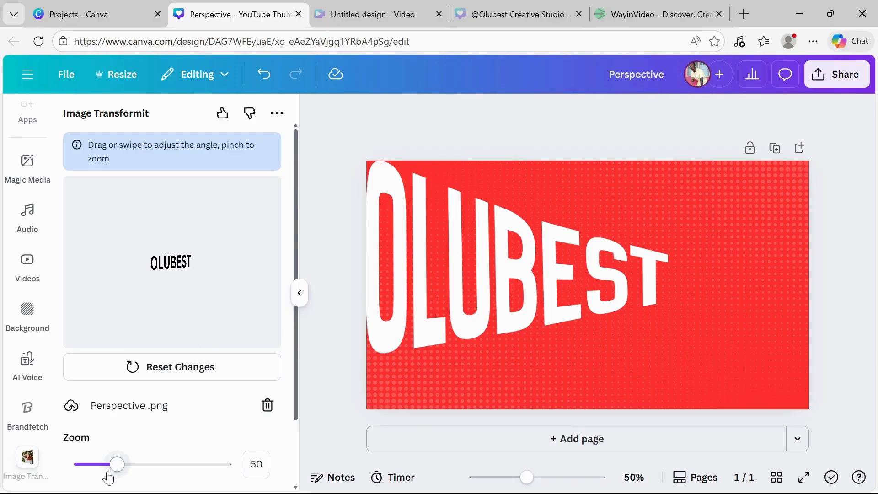
drag(118, 465, 191, 475)
drag(135, 287, 137, 296)
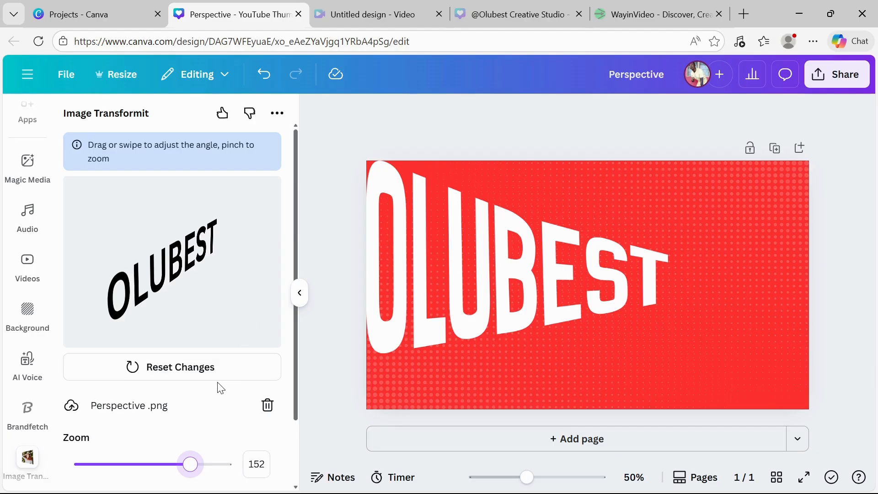
Add the transformed OLUBEST image to the design
scroll(221, 388, down, 2)
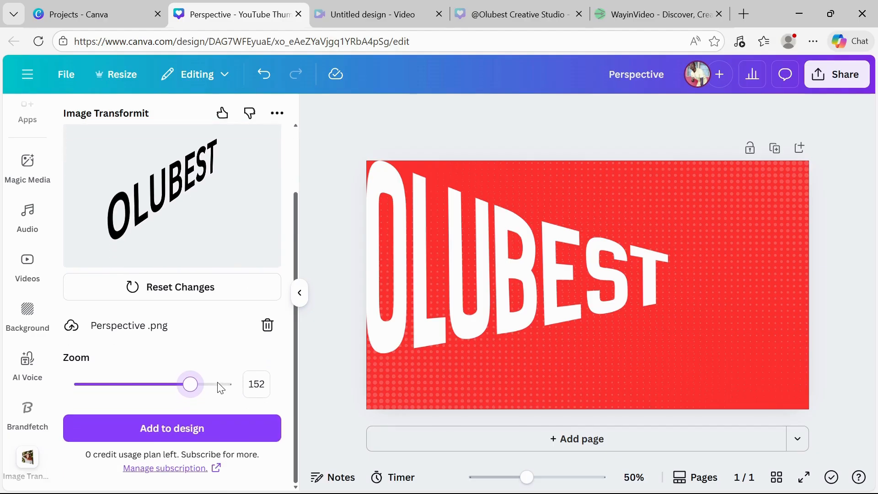
click(155, 430)
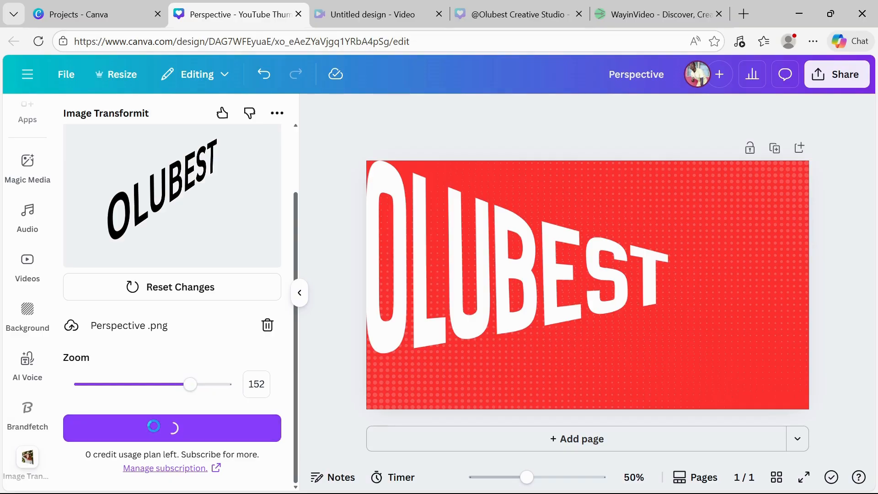
click(155, 430)
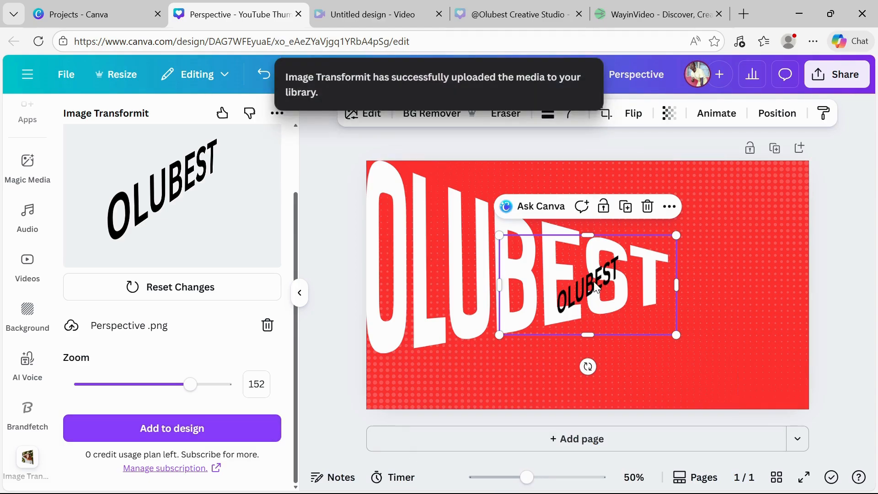
Move the transformed OLUBEST image to the lower right and enlarge it beneath the white OLUBEST text
drag(593, 282, 549, 356)
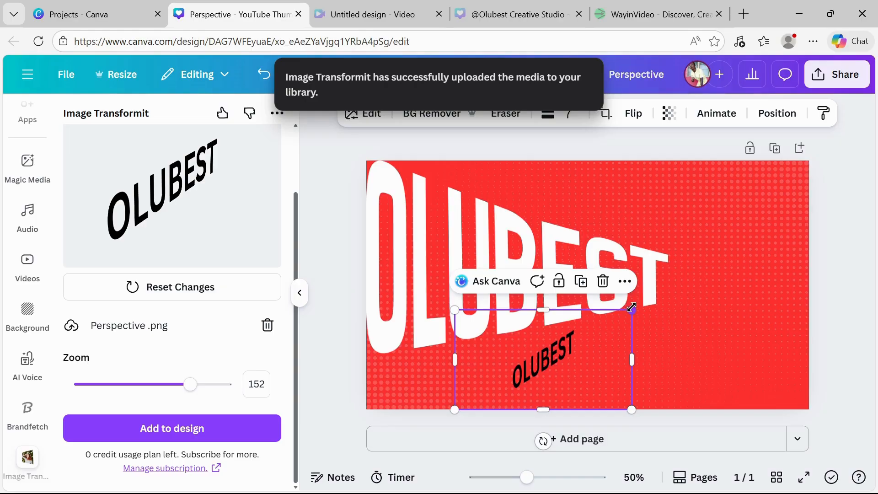
drag(632, 310, 759, 199)
drag(646, 309, 620, 334)
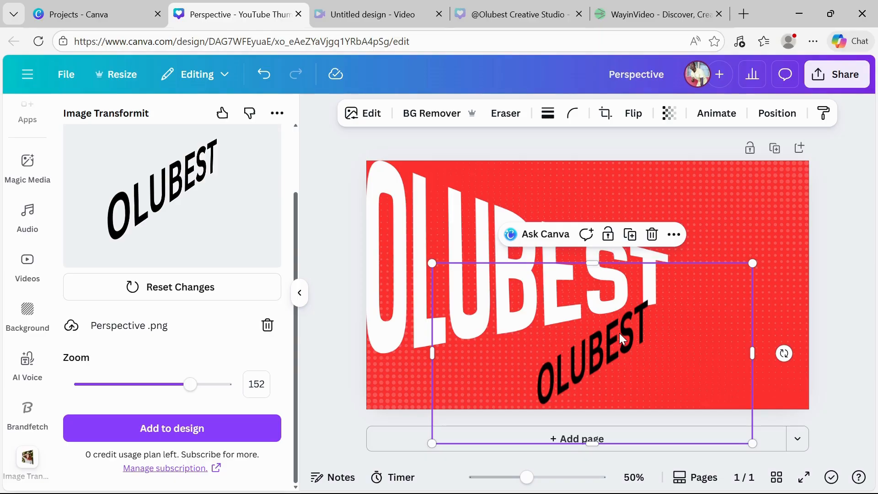
mouse_move(619, 333)
mouse_down()
mouse_move(709, 281)
mouse_move(701, 270)
mouse_move(628, 329)
mouse_up()
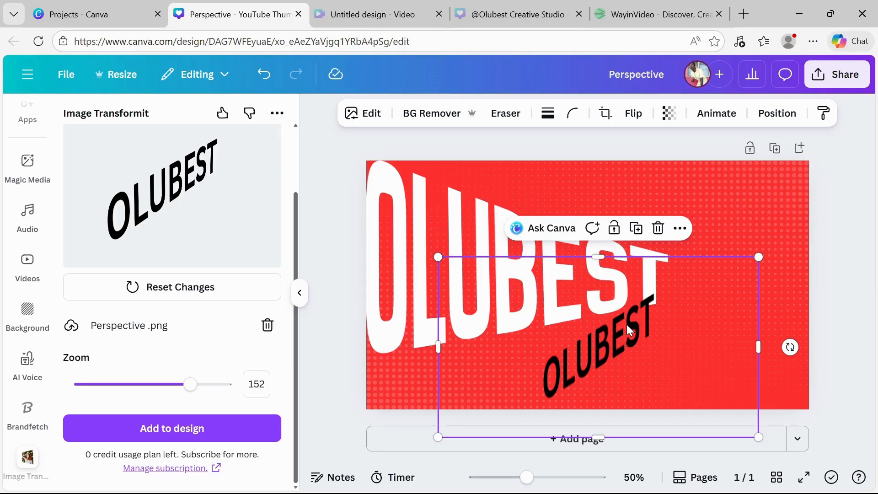